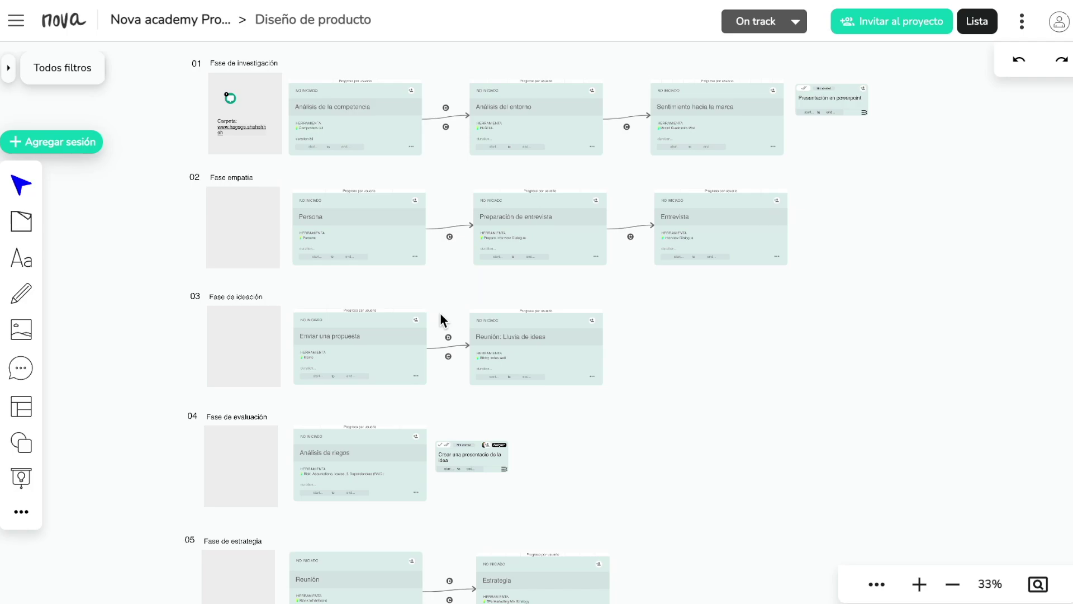
Create a new session named "Persona" after the Entrevista card in the Fase empatía row
left_click(43, 144)
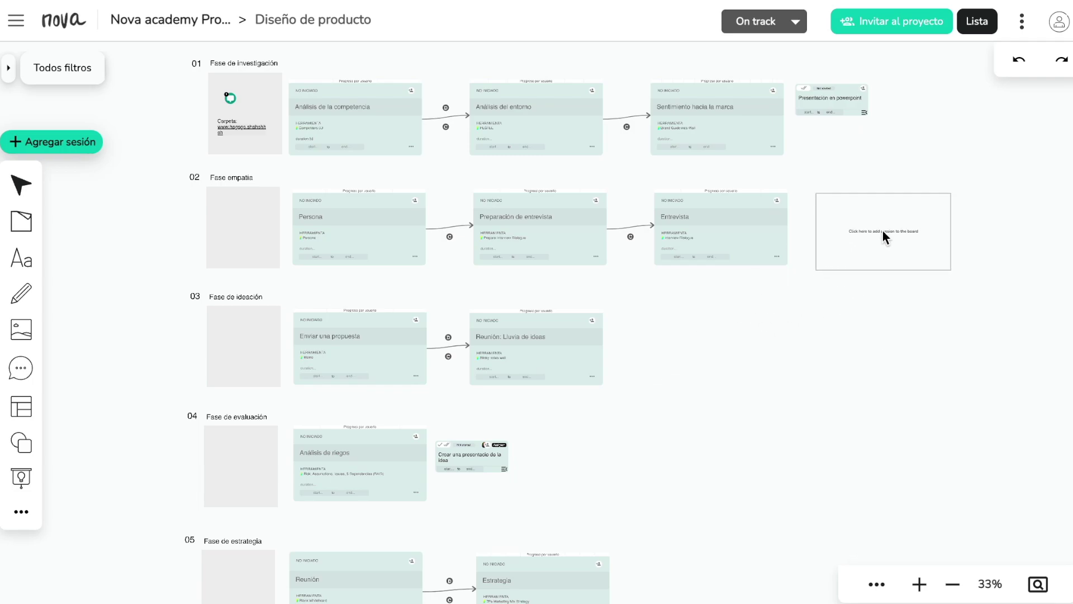
left_click(883, 230)
left_click(456, 322)
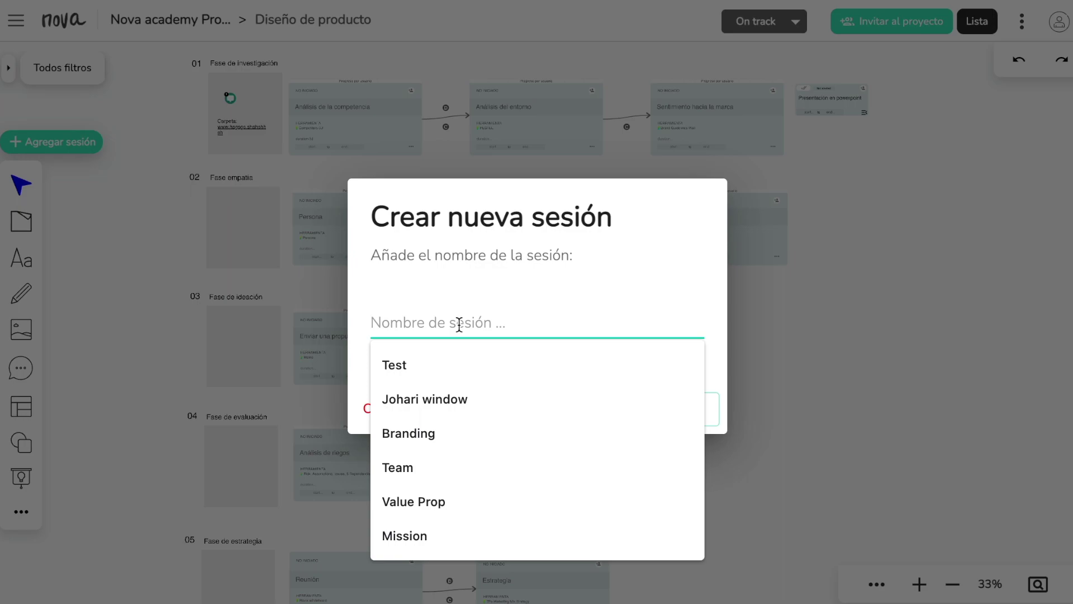
type("Persona")
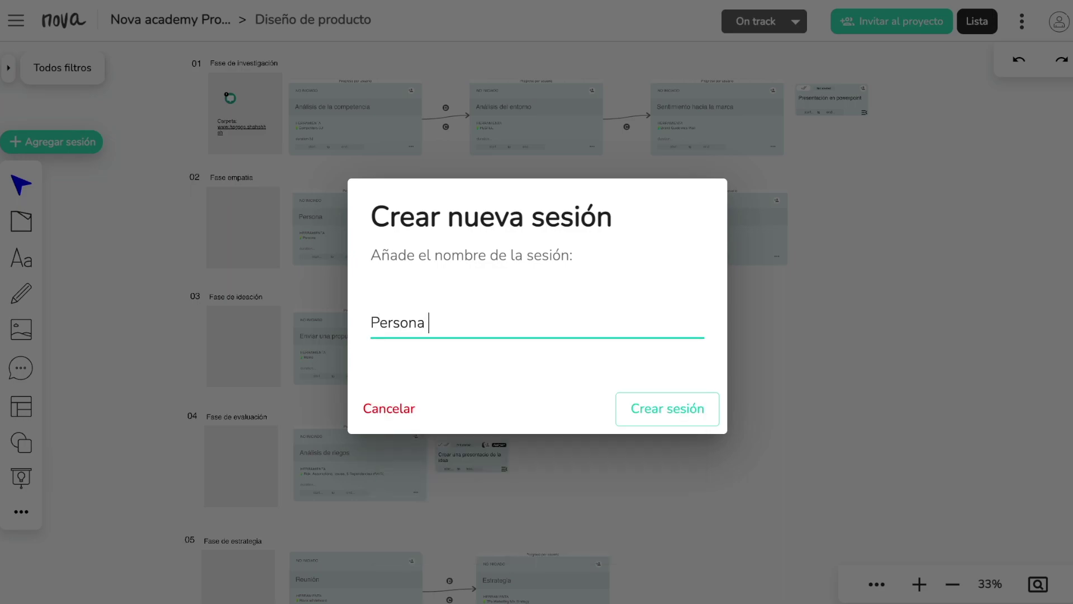
left_click(679, 408)
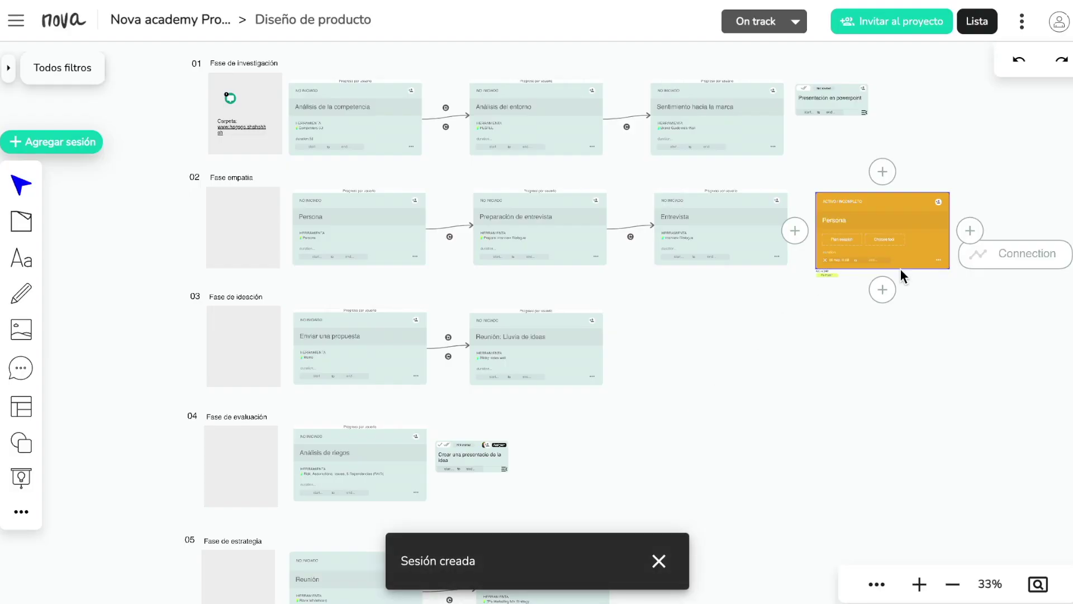
Find the built-in Persona tool by searching for "persona" and assign it to the new Persona session
scroll(848, 223, "up", 5)
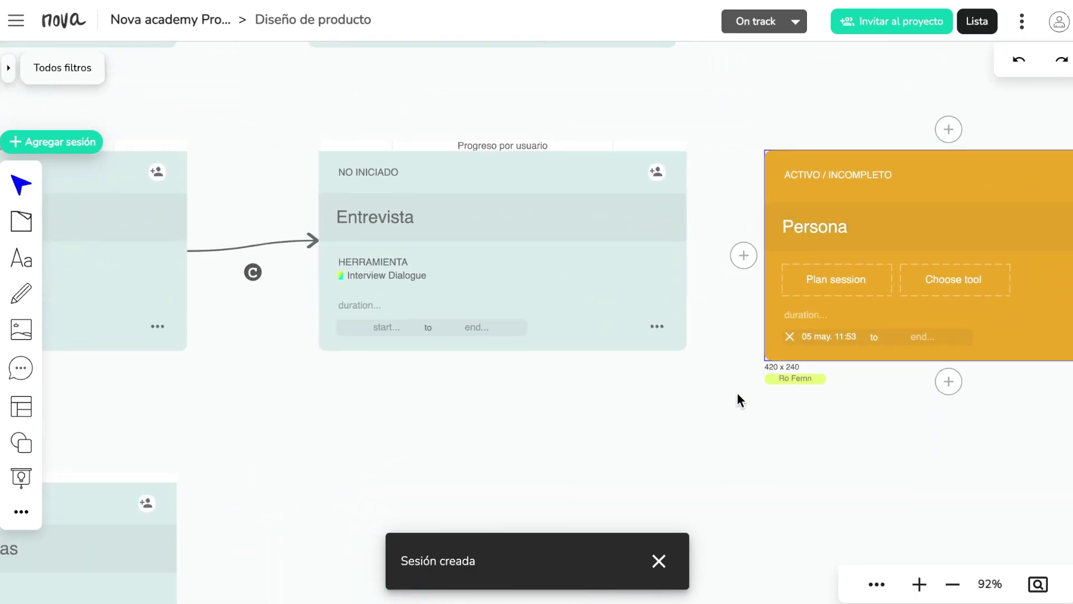
left_click(737, 393)
key("h")
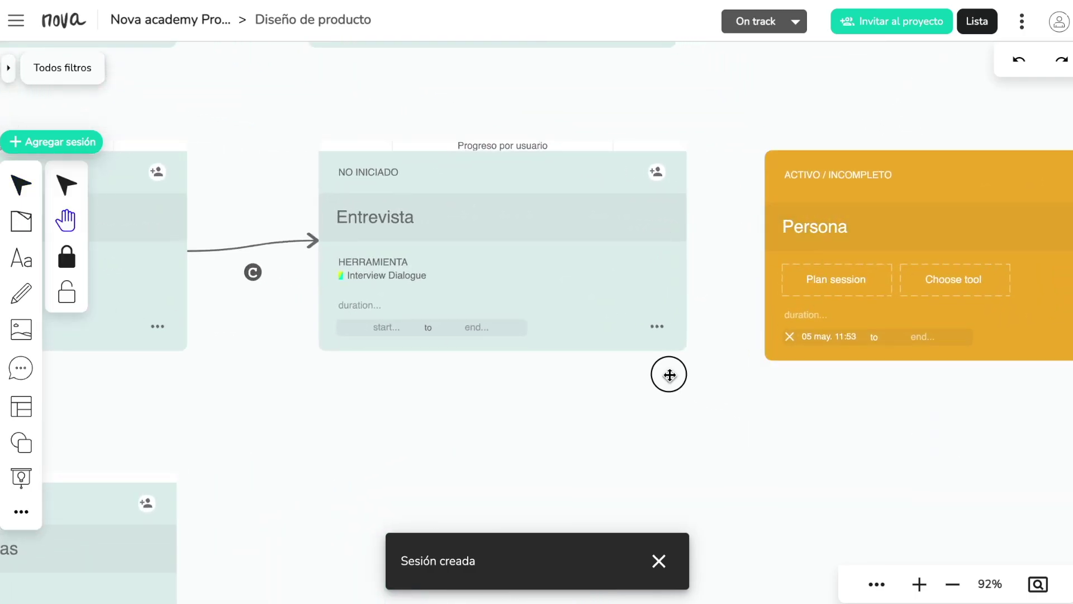
left_click_drag(669, 374, 213, 307)
left_click_drag(470, 350, 408, 405)
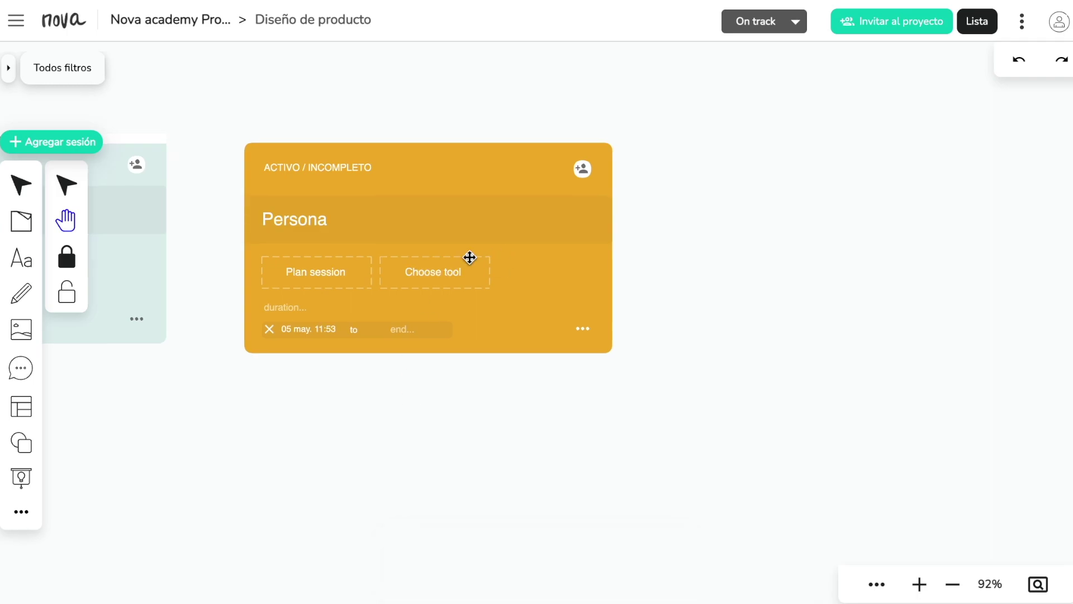
left_click(423, 275)
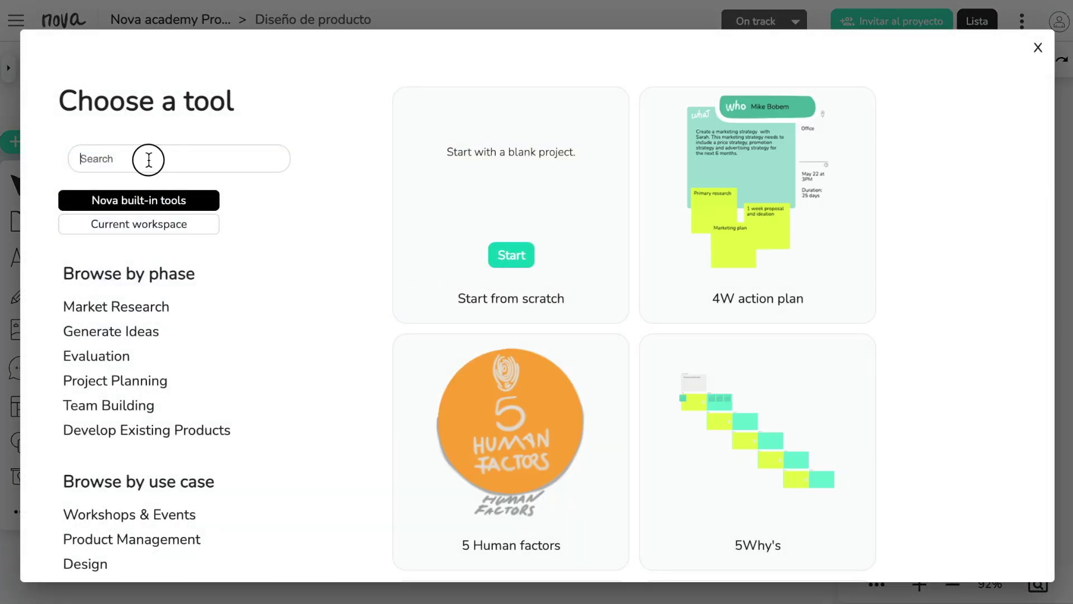
type("persona")
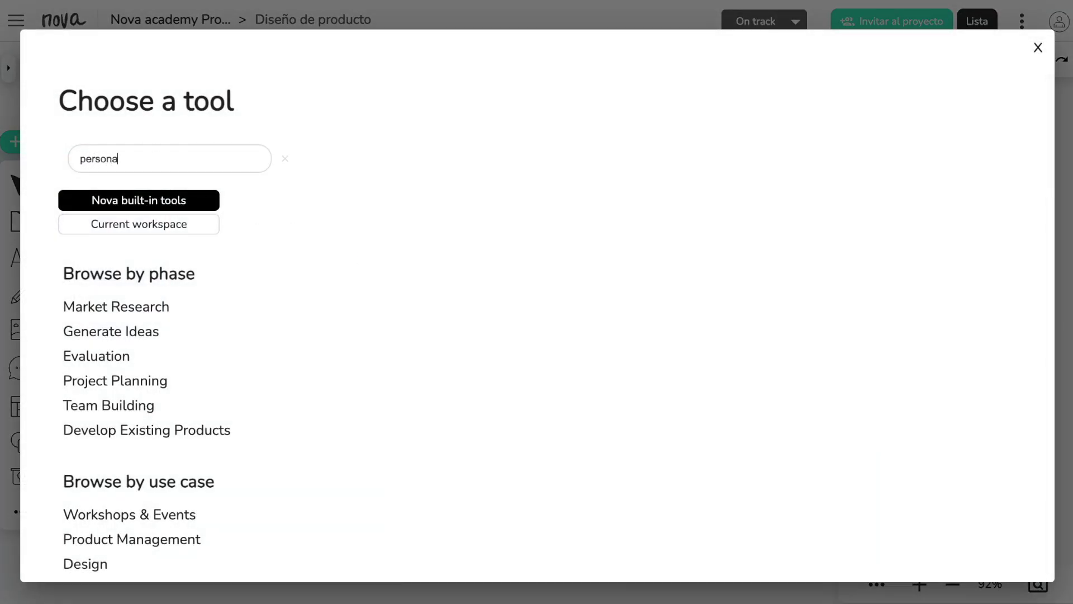
mouse_move(602, 290)
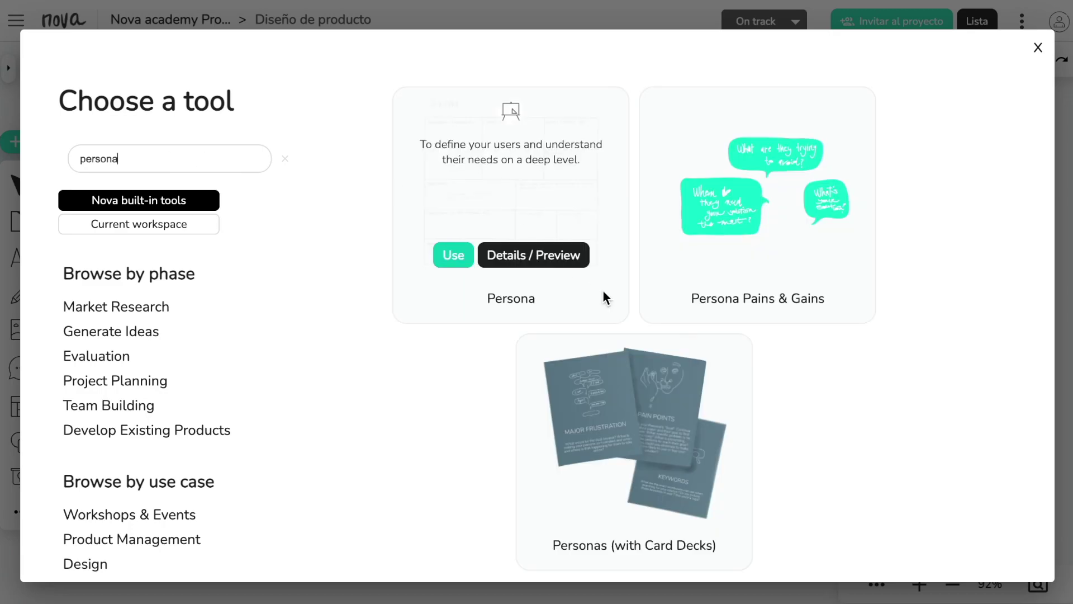
left_click(454, 258)
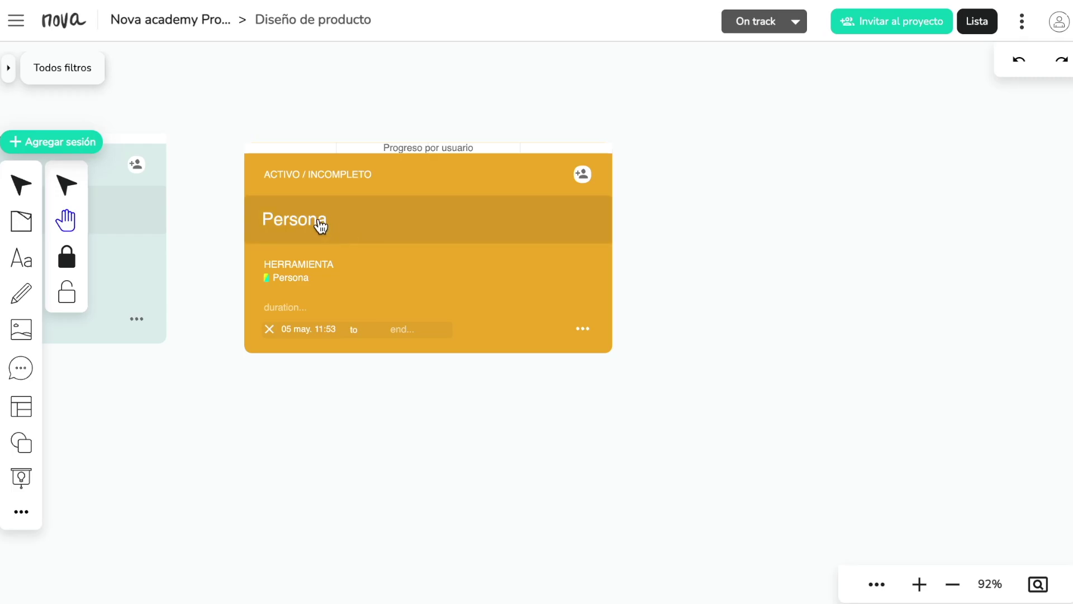
Open the new Persona session and examine its board template and the instructions for step 1
left_click(319, 225)
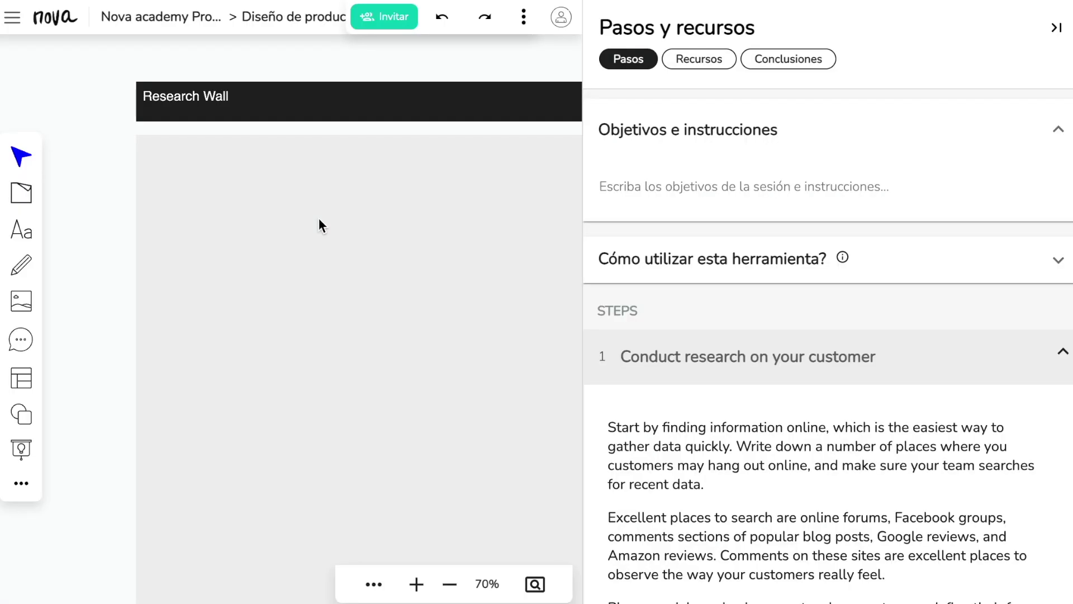
scroll(319, 225, "down", 5)
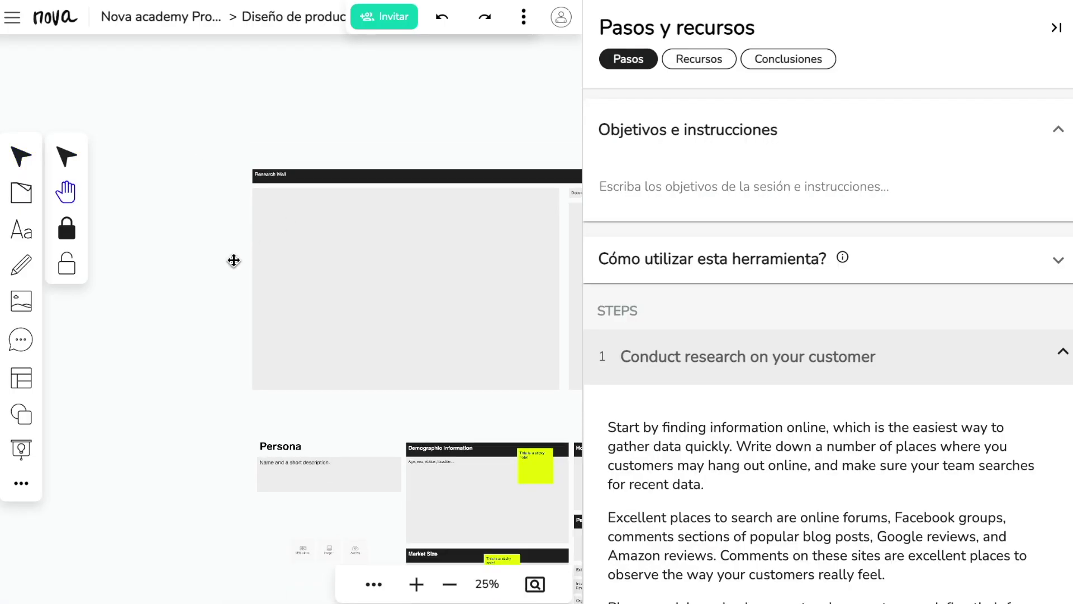
scroll(238, 251, "down", 5)
scroll(280, 223, "down", 3)
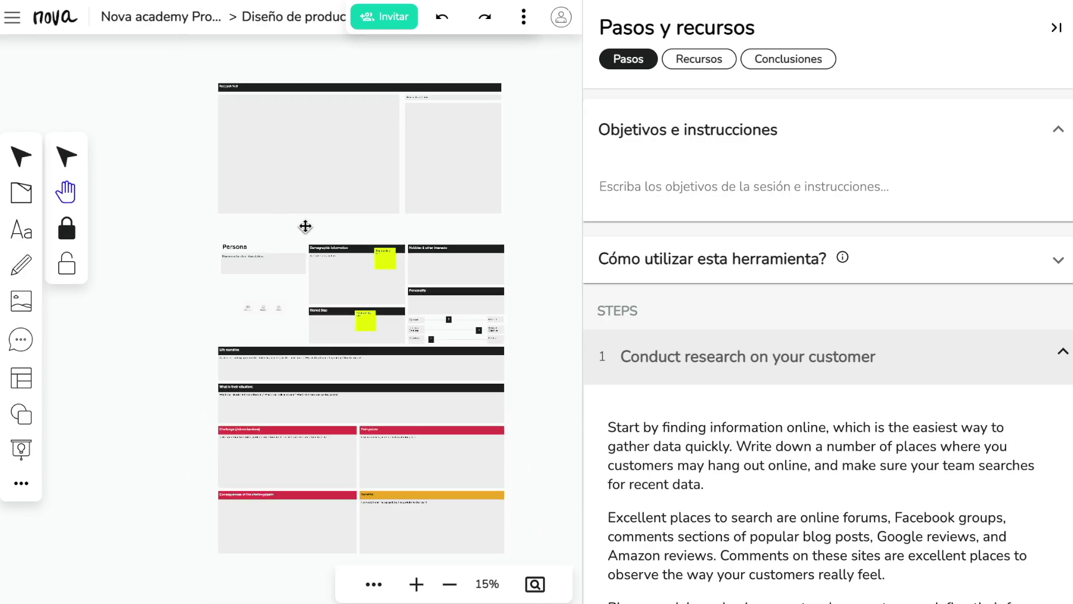
scroll(394, 428, "up", 3)
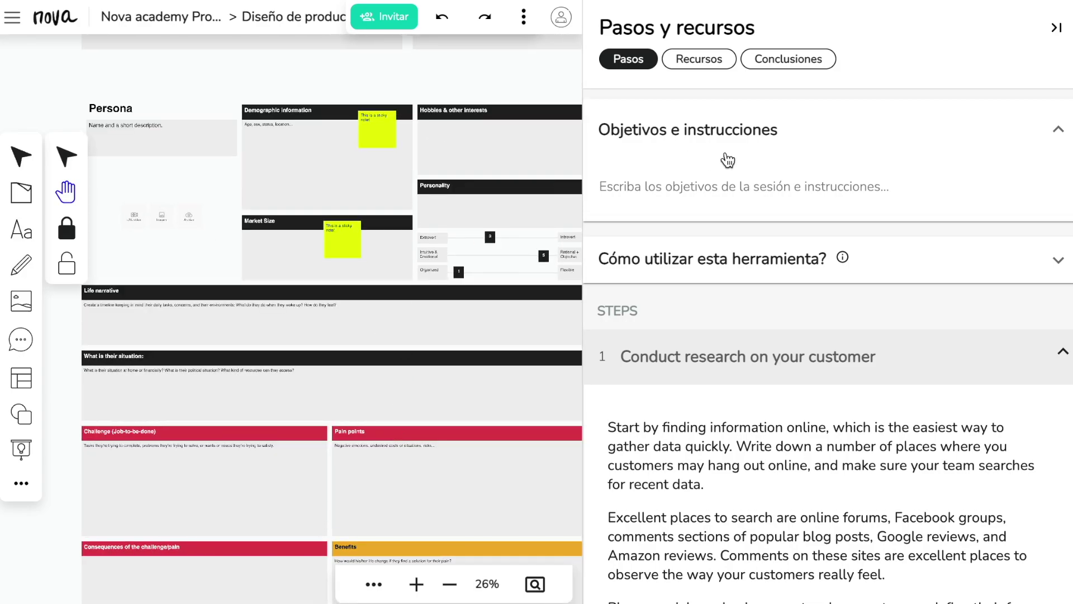
scroll(367, 227, "down", 2)
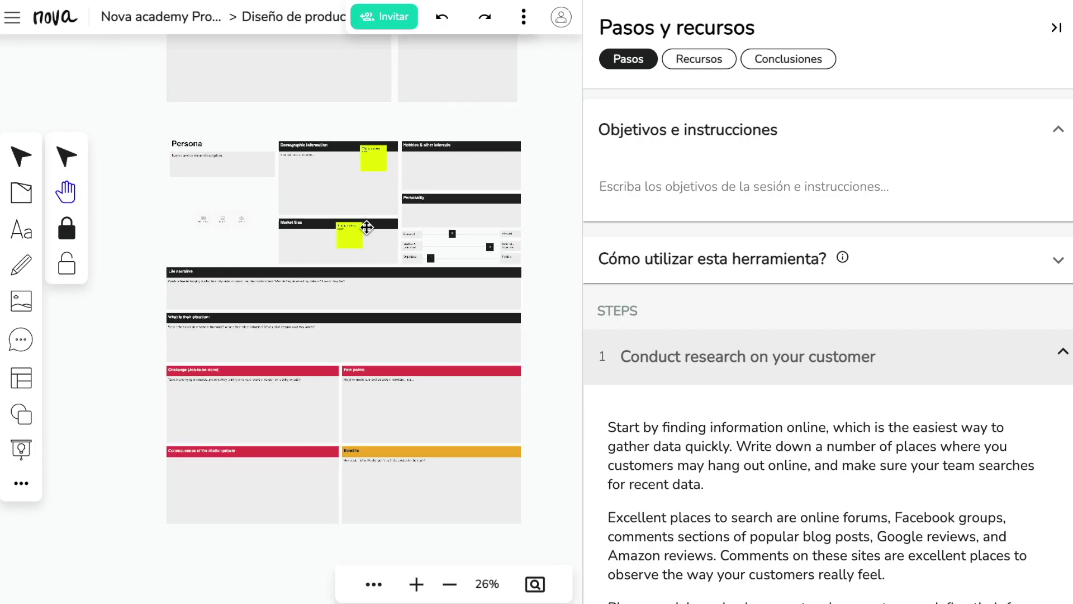
scroll(271, 123, "up", 4)
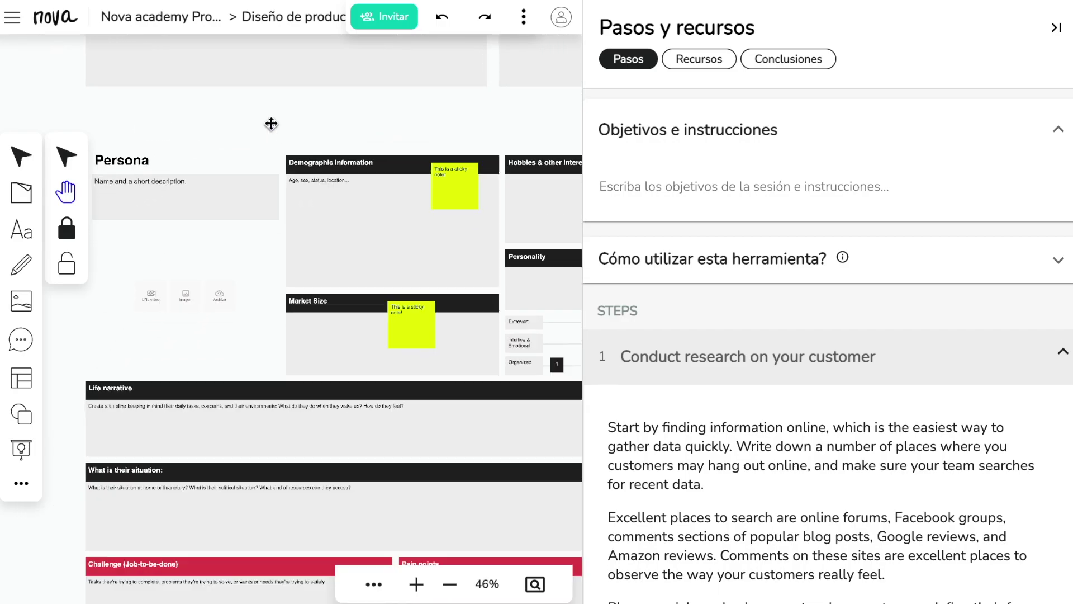
scroll(271, 124, "down", 3)
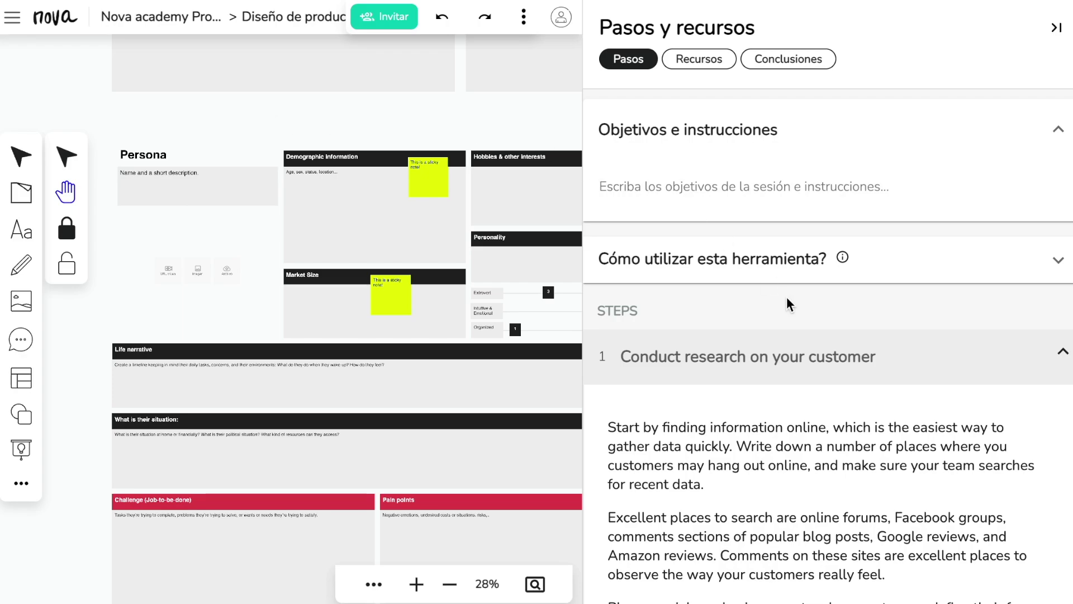
scroll(803, 218, "down", 1)
scroll(804, 218, "down", 3)
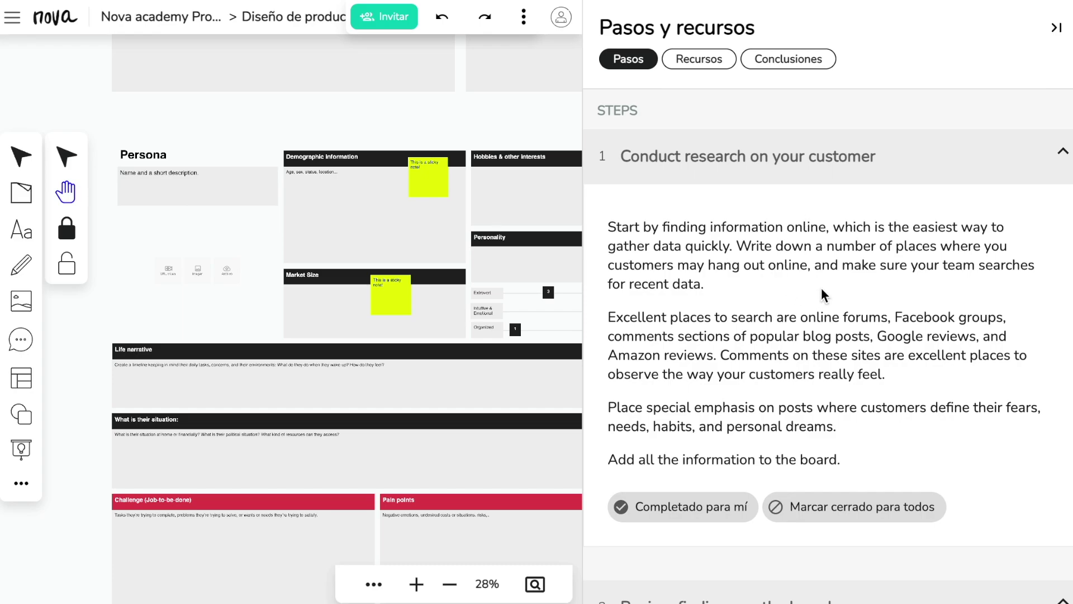
scroll(825, 294, "down", 1)
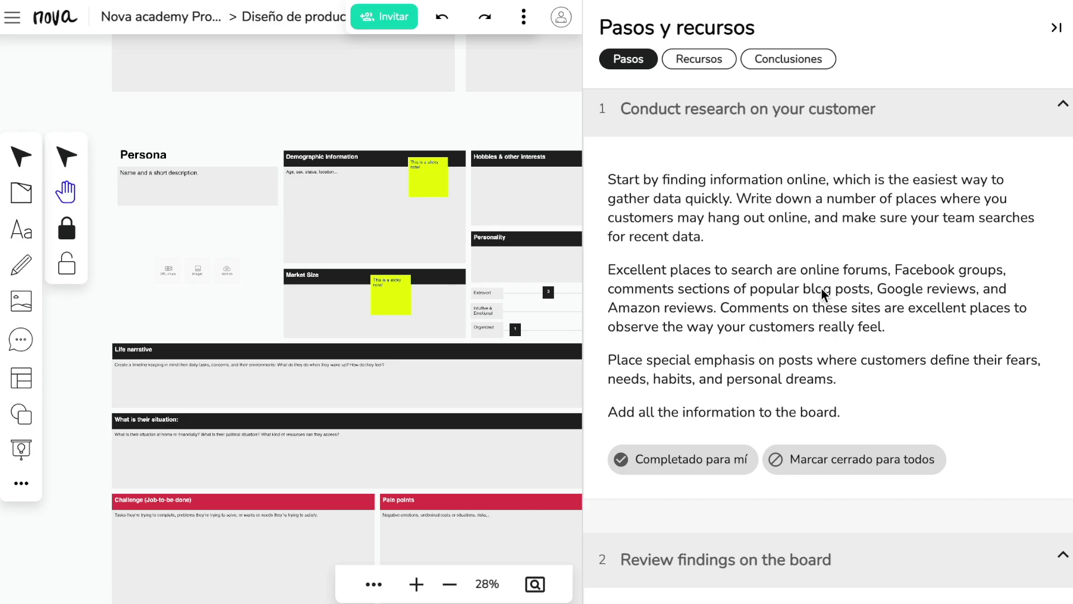
Jump to the board area for the step "Conduct research on your customer" and examine the Research Wall
left_click(765, 128)
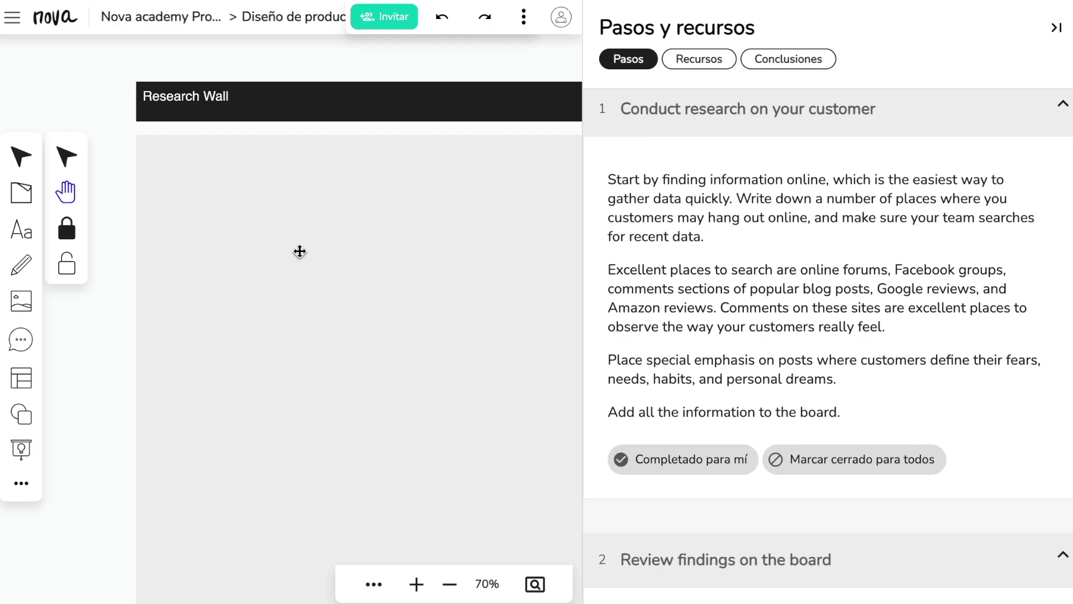
scroll(305, 255, "down", 3)
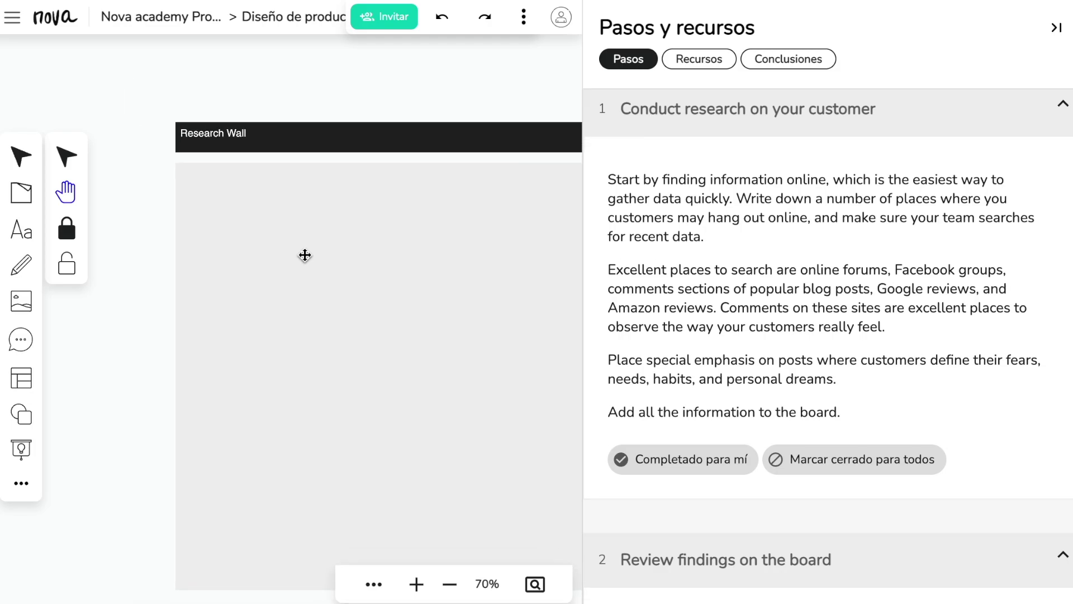
key("v")
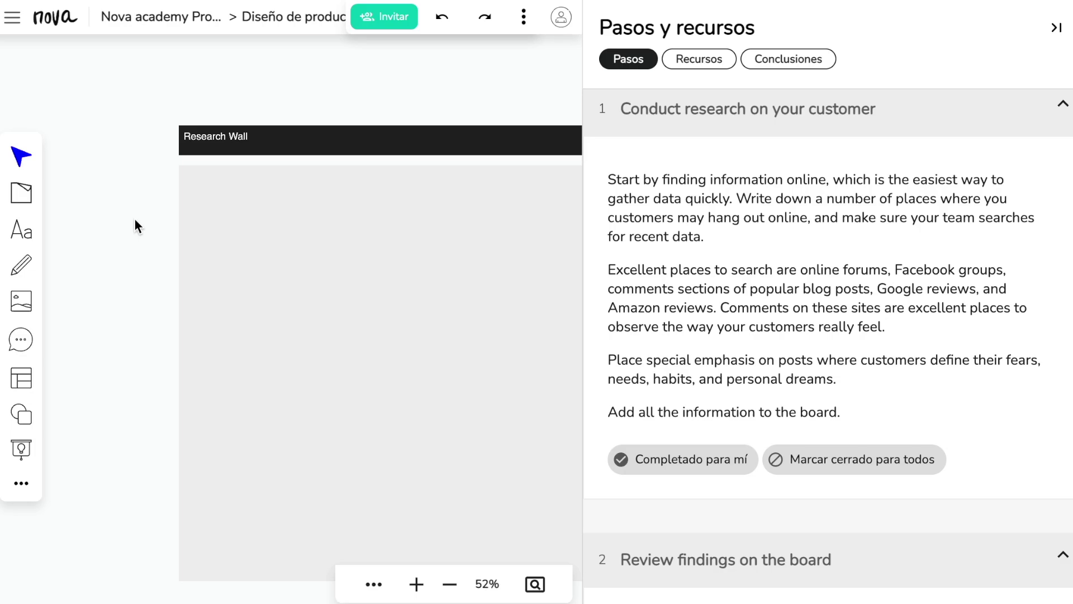
key("h")
left_click_drag(136, 218, 75, 144)
left_click_drag(89, 73, 41, 99)
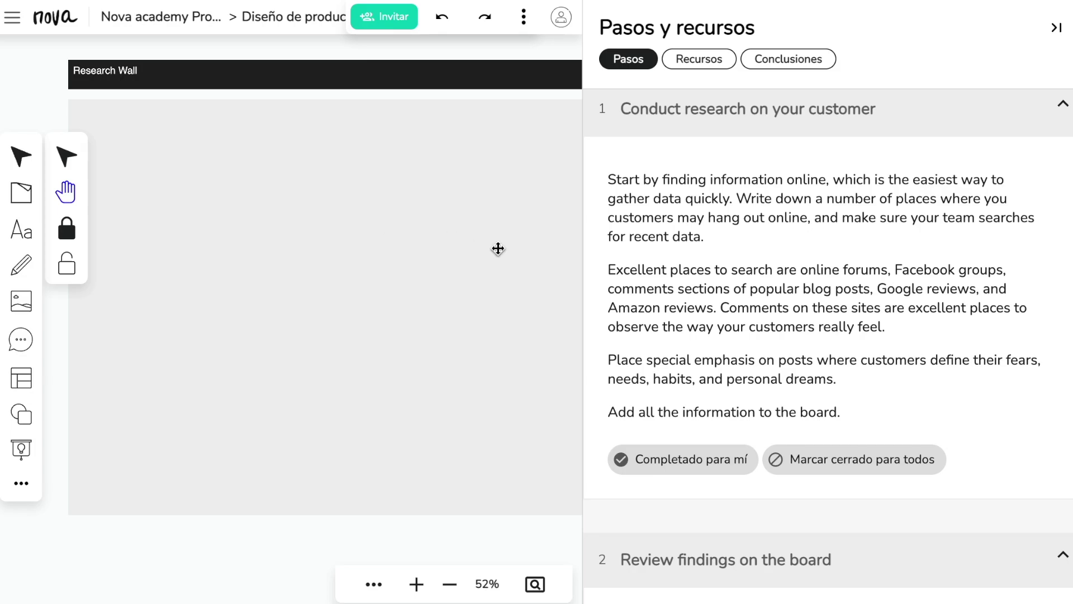
left_click_drag(436, 230, 420, 244)
scroll(421, 246, "down", 3)
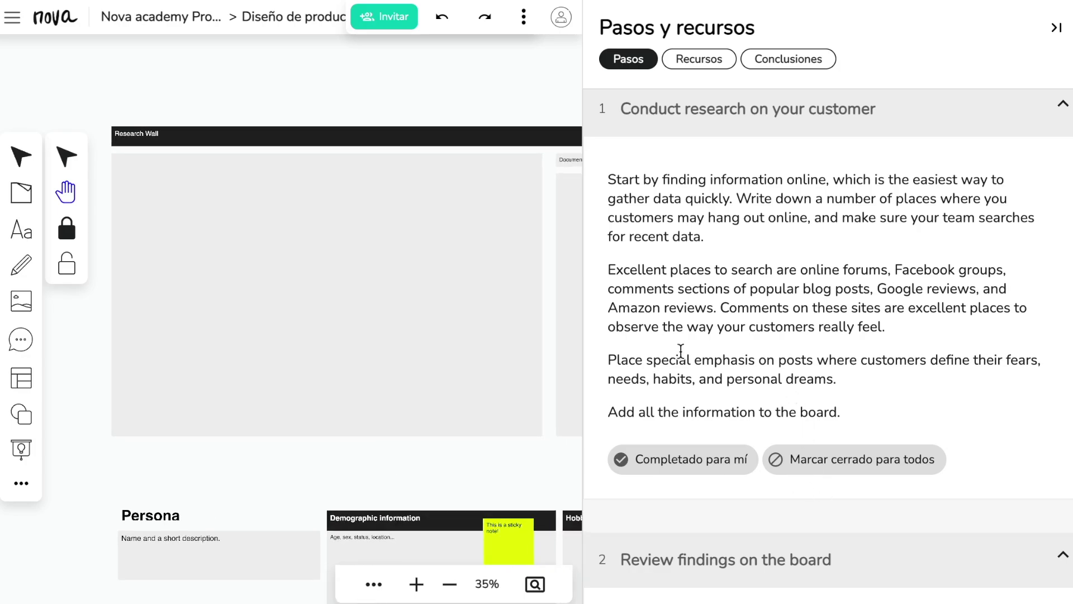
Jump to the board area for the step "Review findings on the board" and look through the remaining steps
left_click(706, 464)
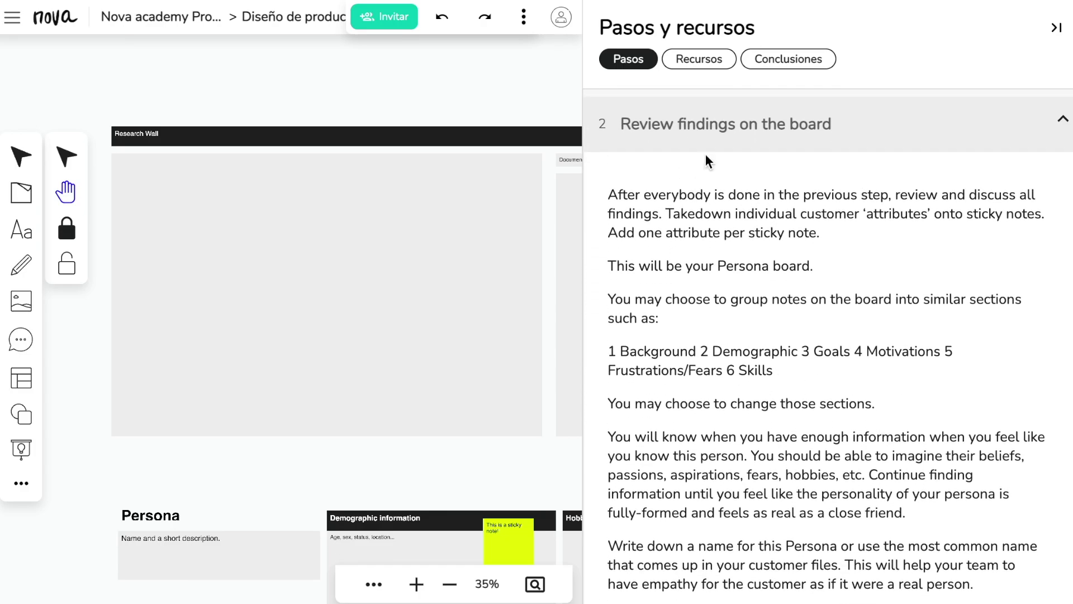
left_click(726, 127)
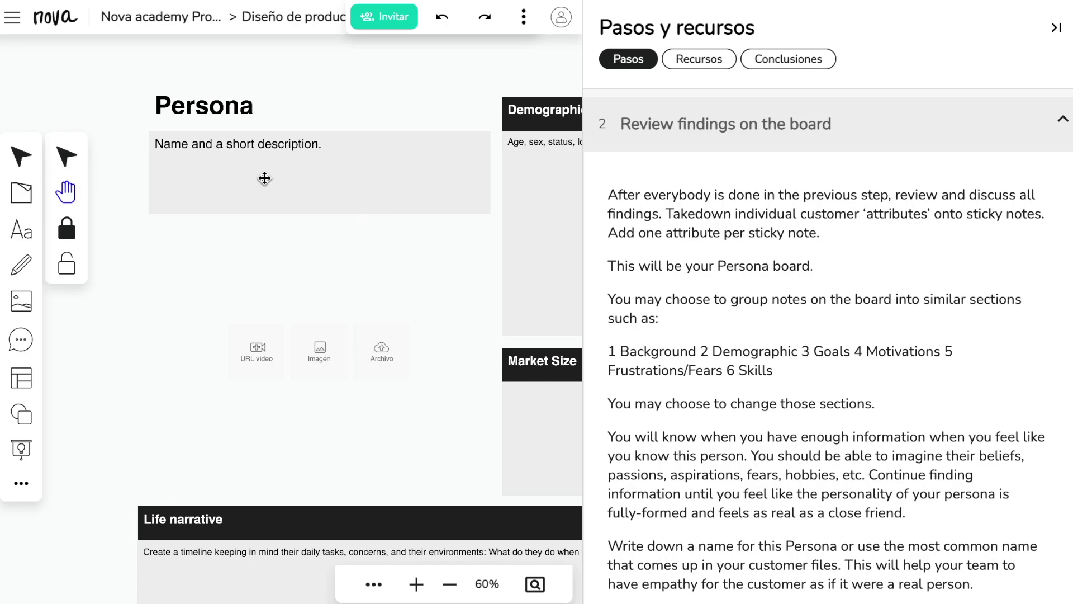
scroll(767, 405, "down", 3)
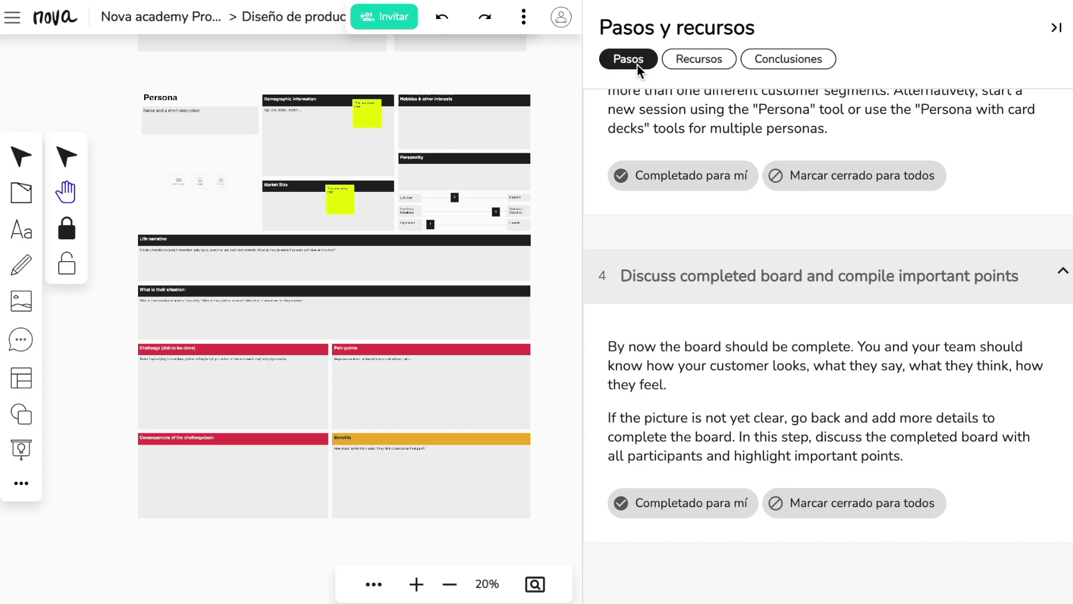
View the session's Recursos section with its entry field, and open the Conclusiones section
left_click(709, 63)
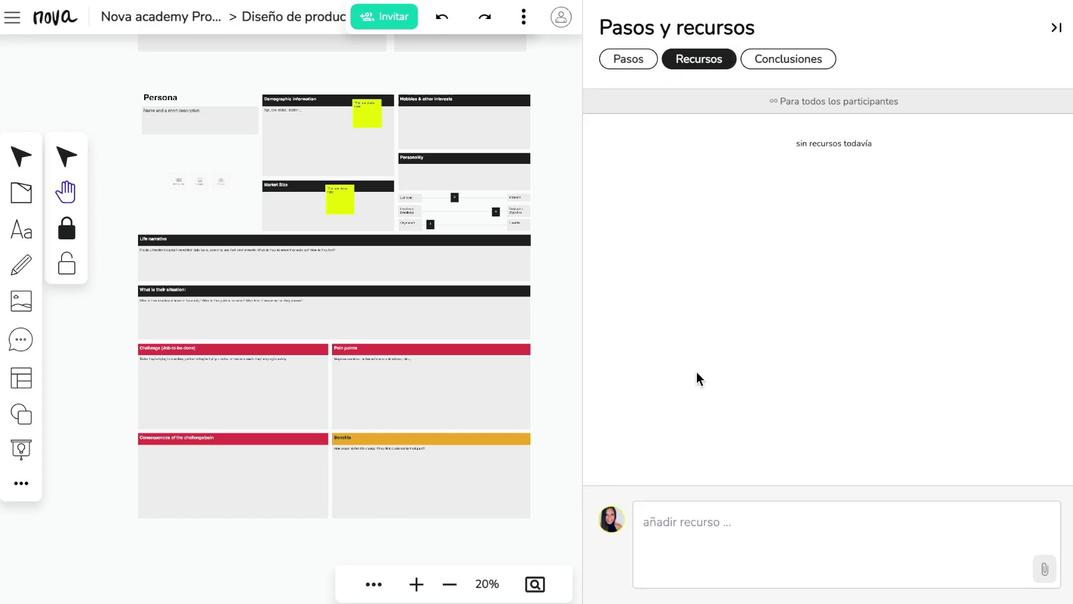
left_click(677, 521)
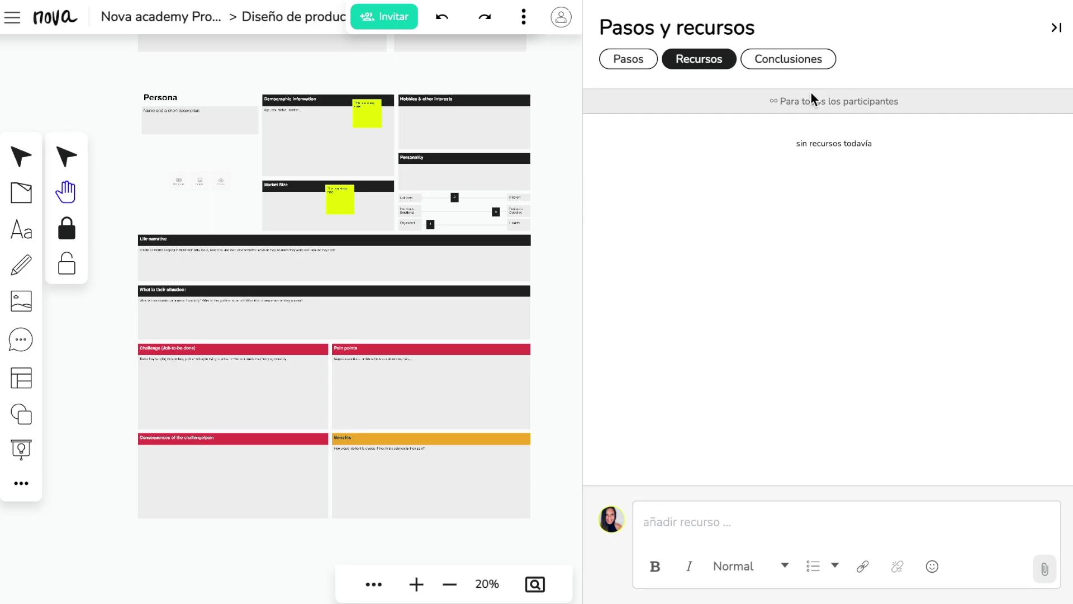
left_click(800, 68)
Add the sticky note in the Market Size section to the session's conclusions
scroll(342, 203, "up", 5)
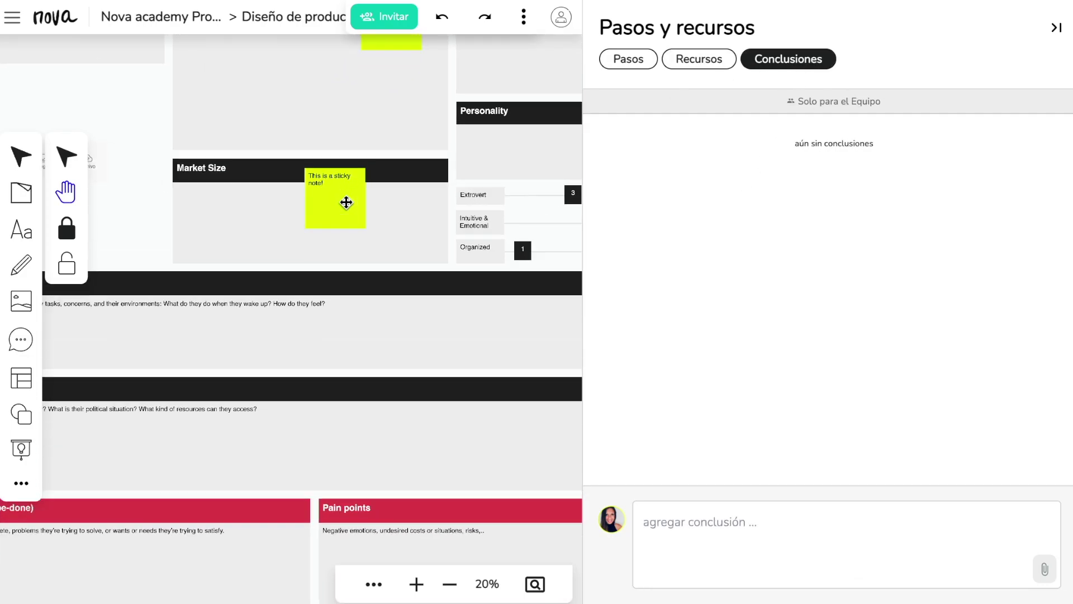
left_click(356, 162)
left_click(339, 200)
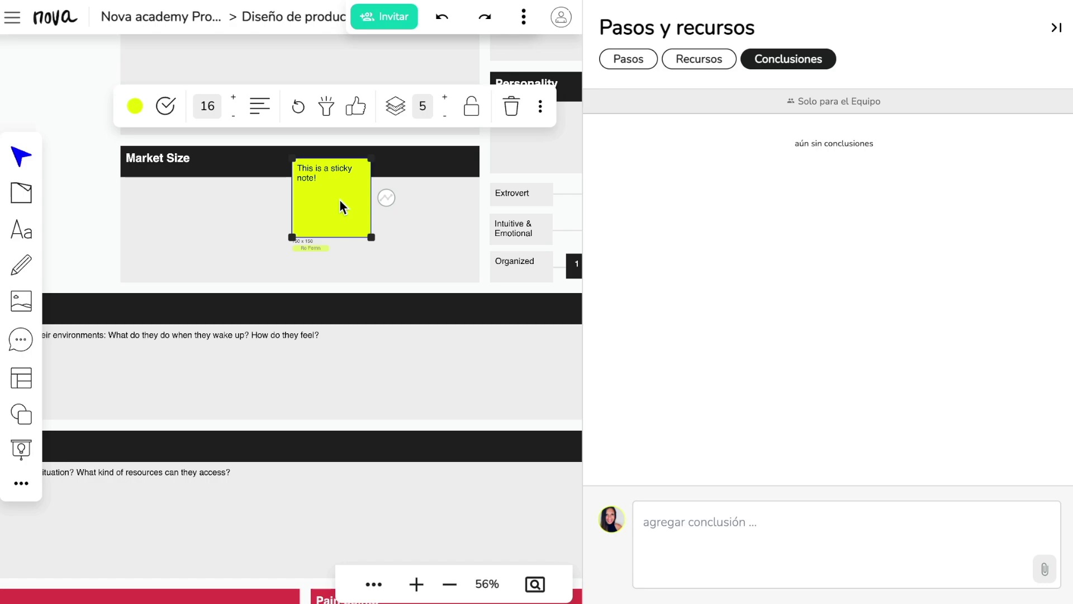
left_click(541, 111)
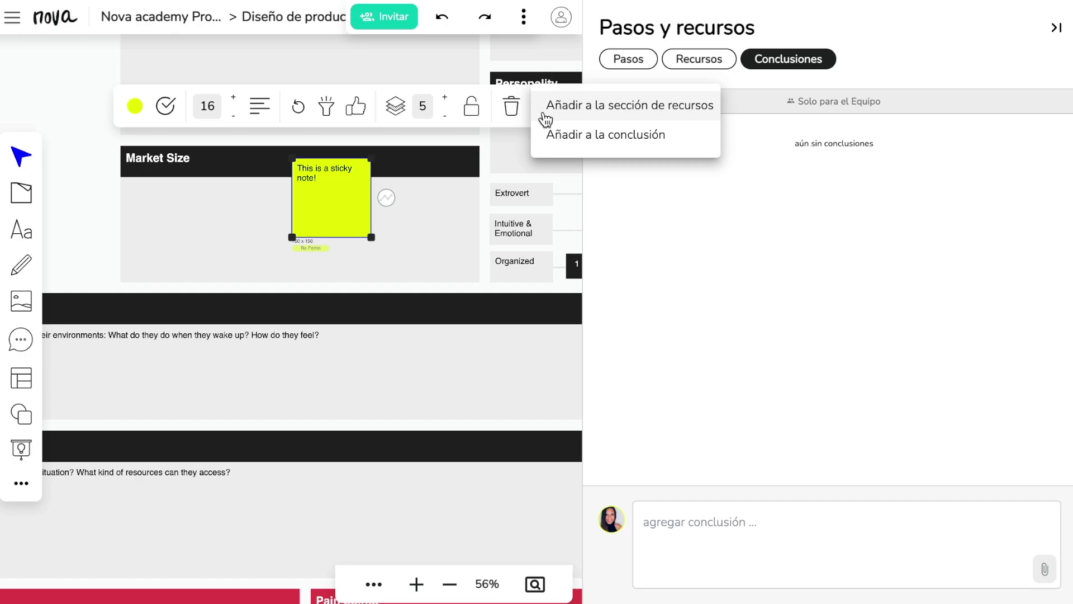
left_click(575, 151)
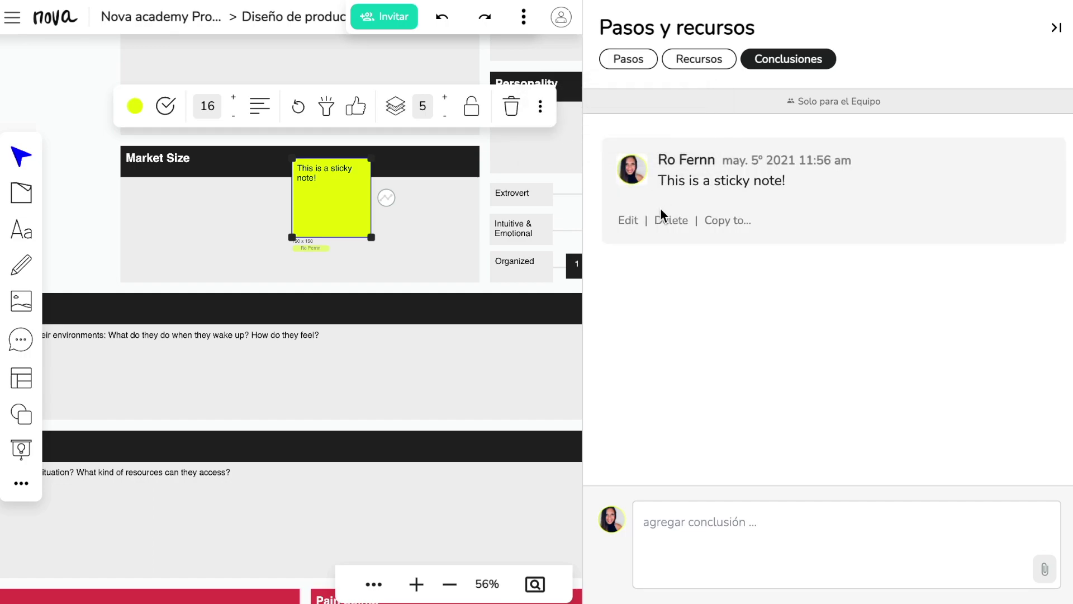
Edit the sticky note conclusion by appending "hsshsdhdggdgdgdgdgdgdgd dbdbd" to its text, and save it
left_click(629, 220)
left_click(749, 158)
left_click_drag(749, 158, 588, 155)
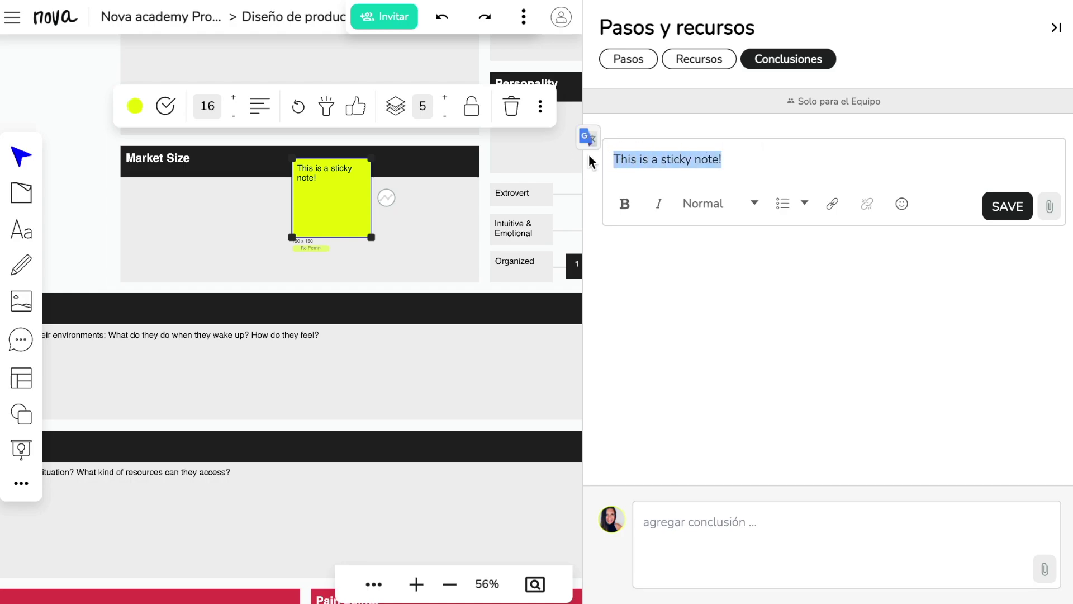
left_click(725, 161)
type("h")
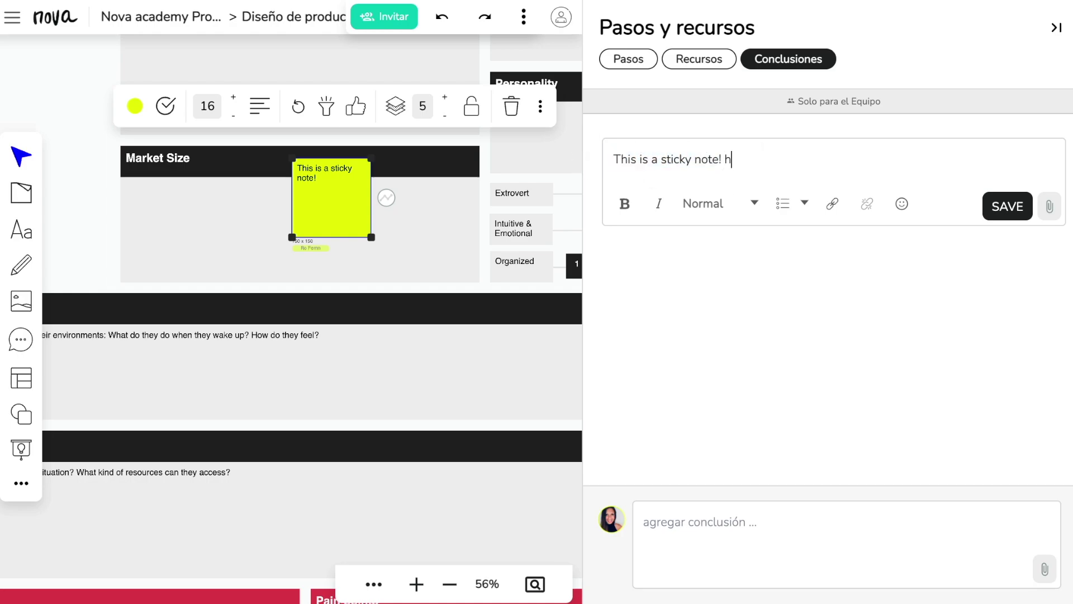
type("sshsdhdggdgdgdgdgdgdgd dbdbd")
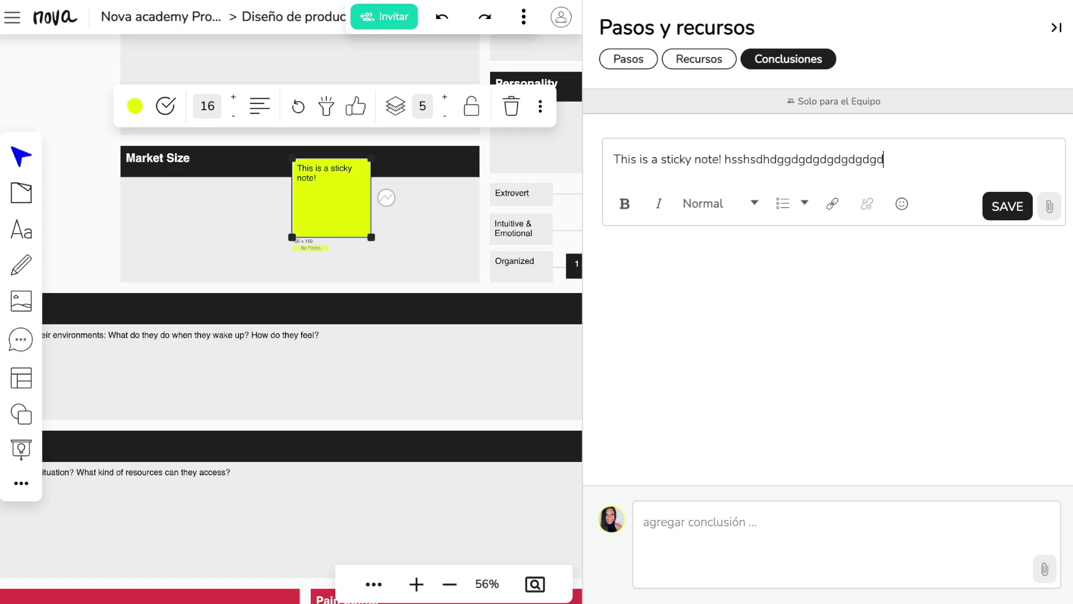
left_click(1027, 200)
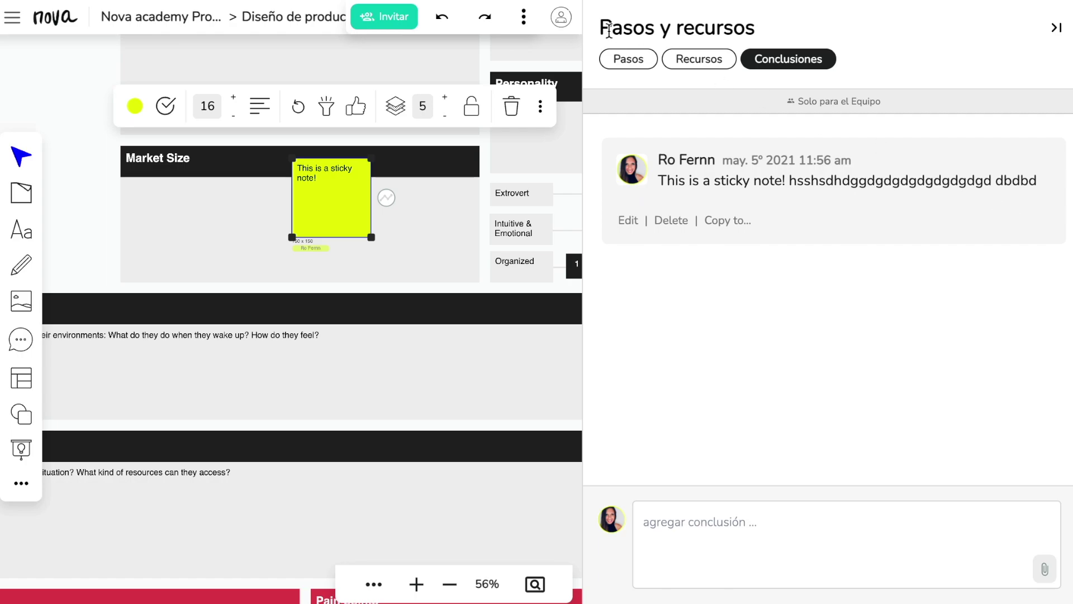
Return to the Diseño de producto project board and view the active Persona session card in the Fase empatía row
left_click(299, 22)
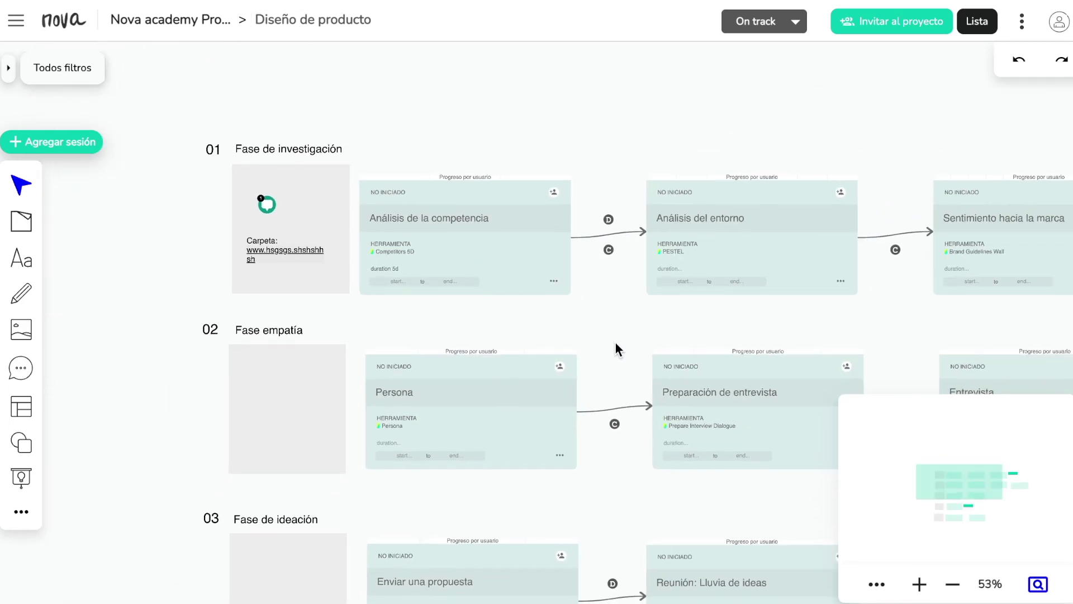
scroll(616, 343, "right", 10)
scroll(616, 342, "down", 3)
scroll(416, 395, "right", 5)
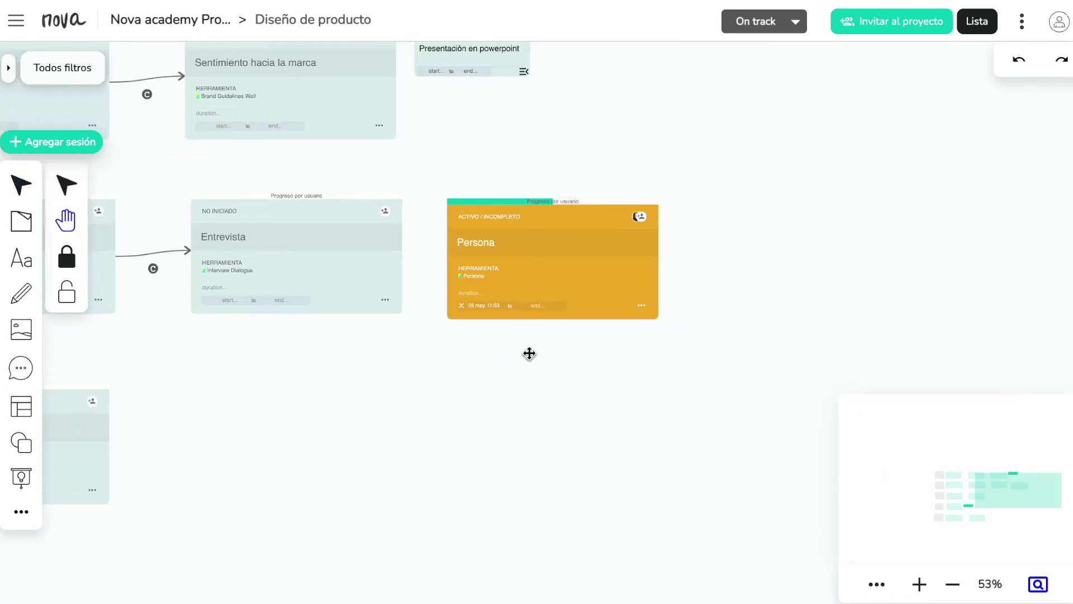
scroll(506, 341, "right", 4)
scroll(428, 257, "up", 5)
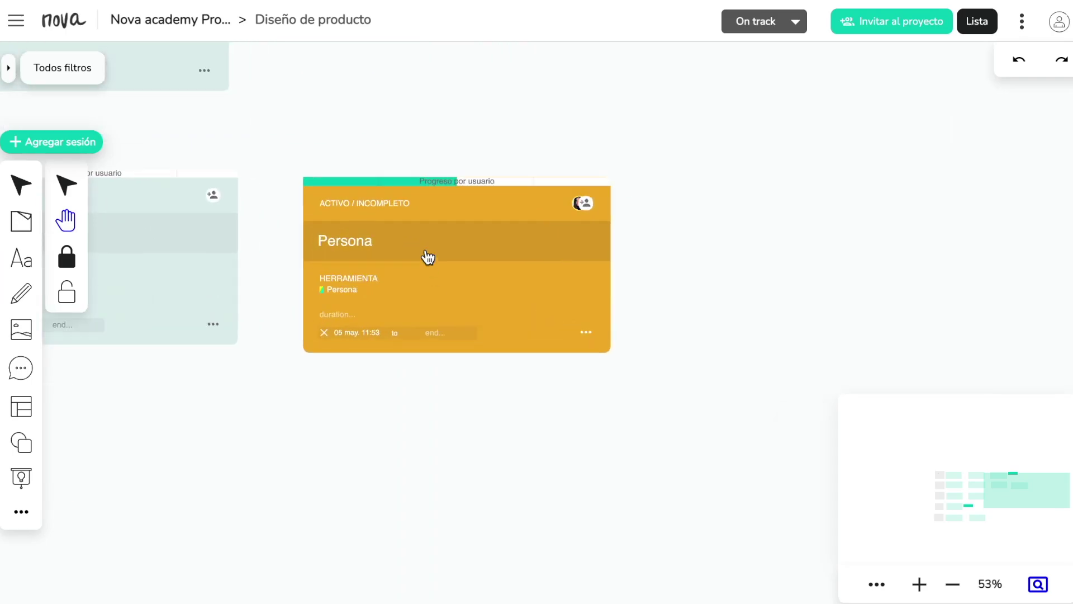
Move the active Persona session to position 5 in the project's list view, and return to the board view
left_click(978, 22)
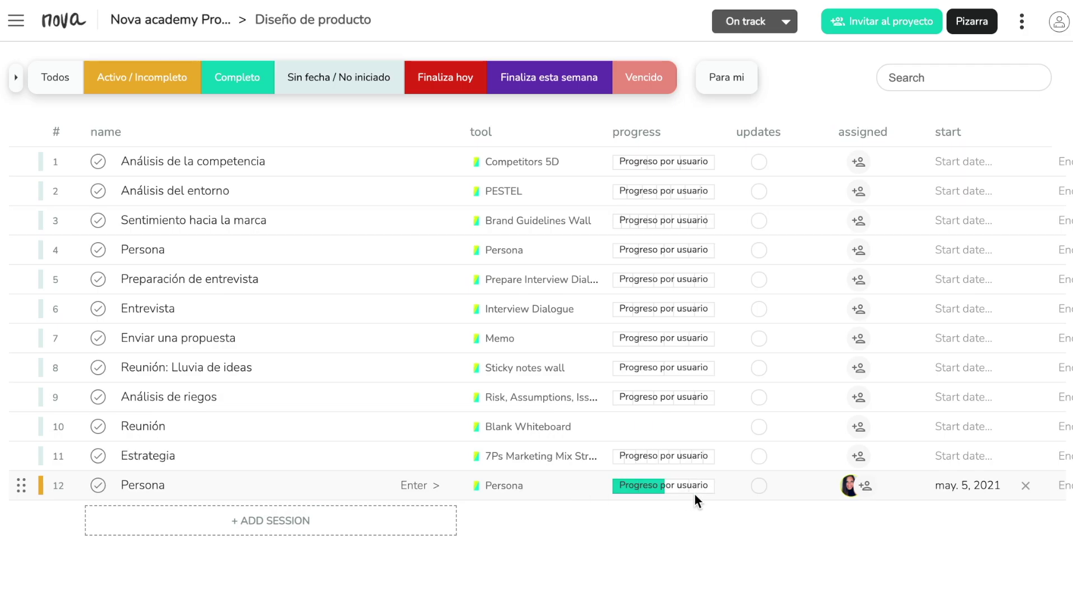
left_click_drag(19, 485, 19, 277)
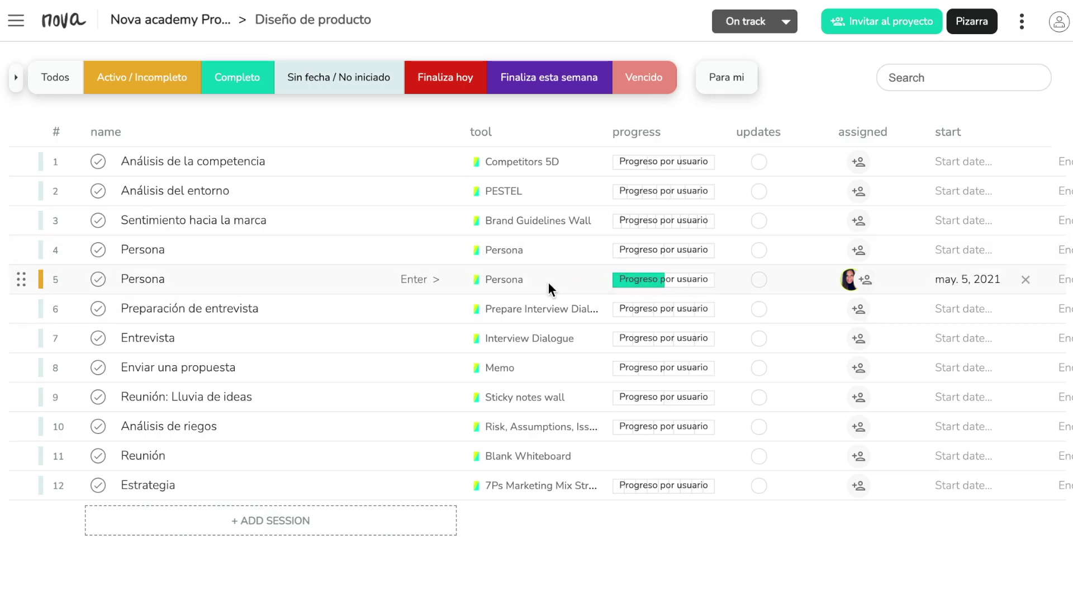
left_click(971, 21)
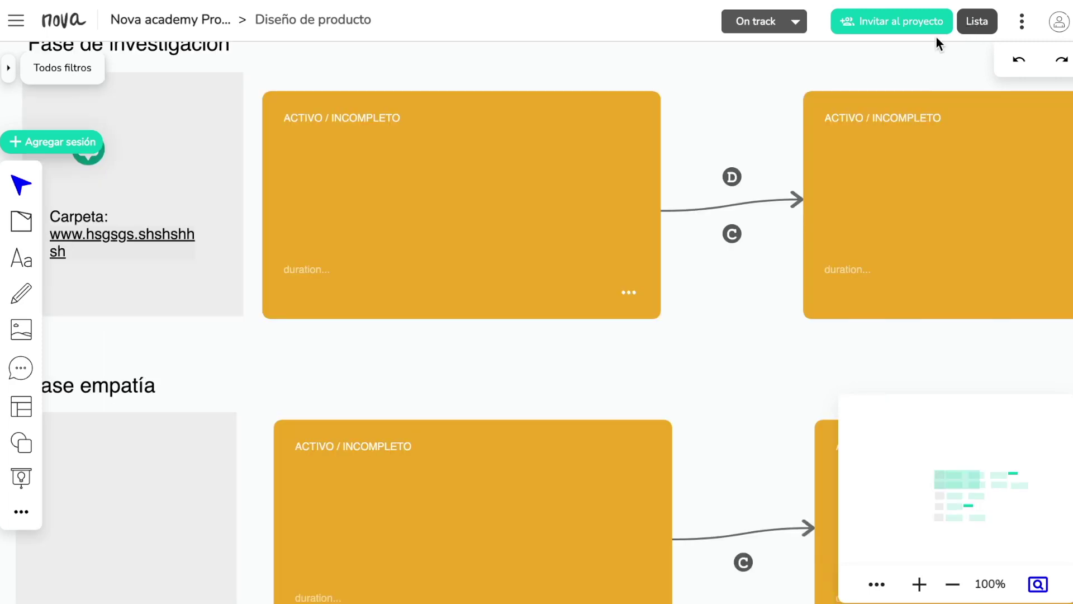
Set the duration of the active Persona session to 2 days
scroll(762, 273, "down", 5)
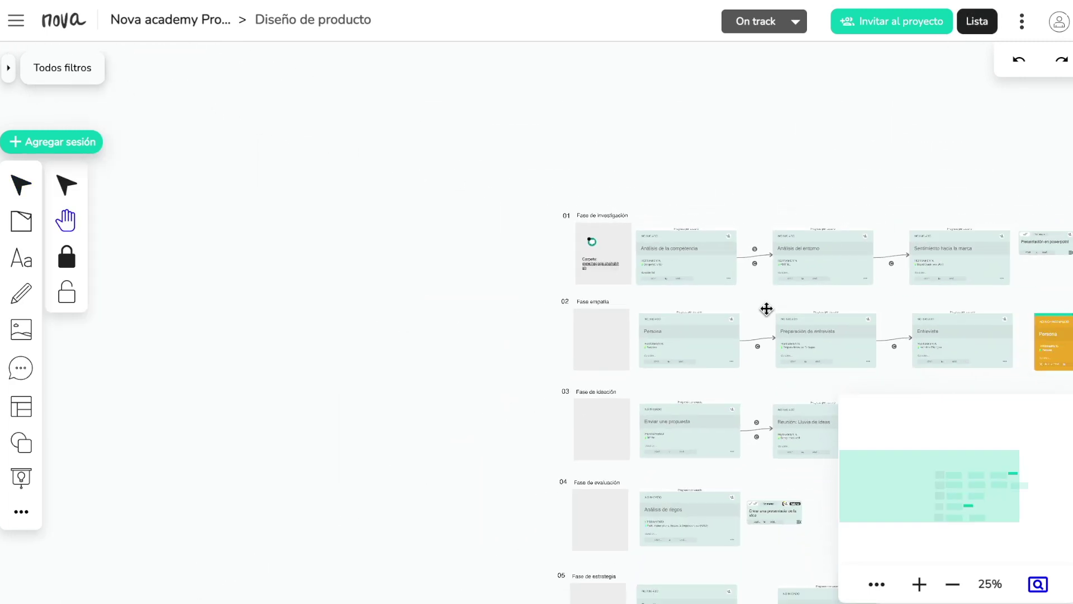
left_click_drag(767, 305, 370, 245)
scroll(788, 304, "up", 10)
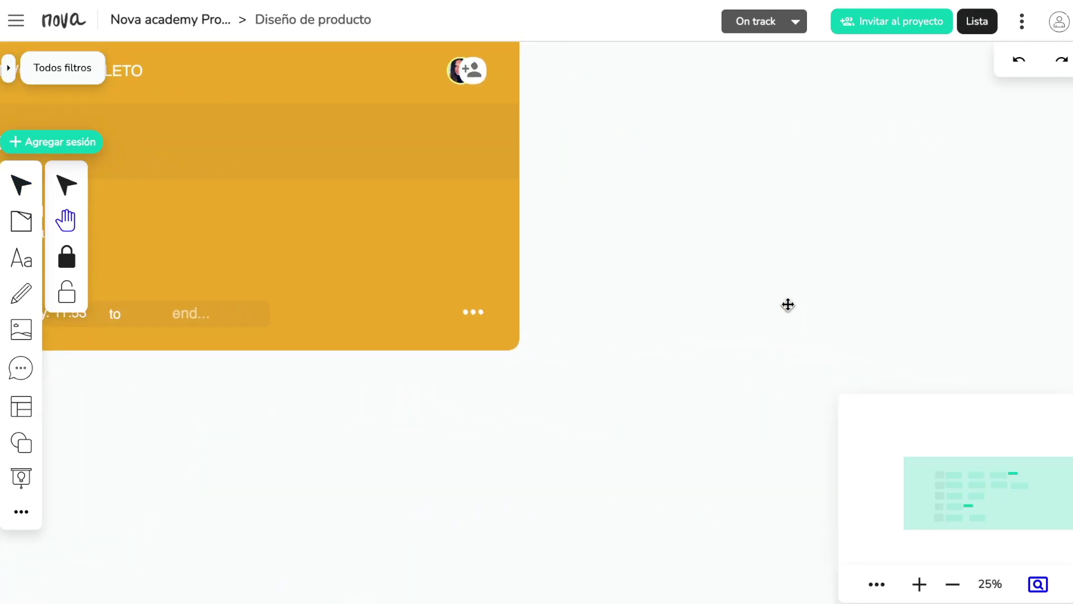
left_click_drag(793, 282, 884, 307)
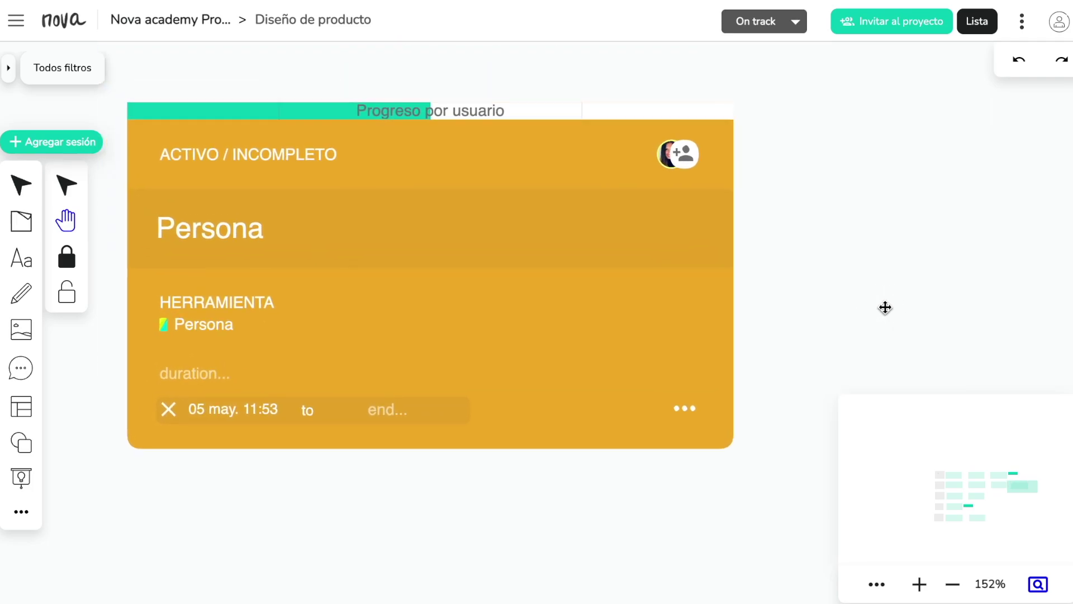
scroll(885, 306, "down", 3)
scroll(885, 307, "up", 1)
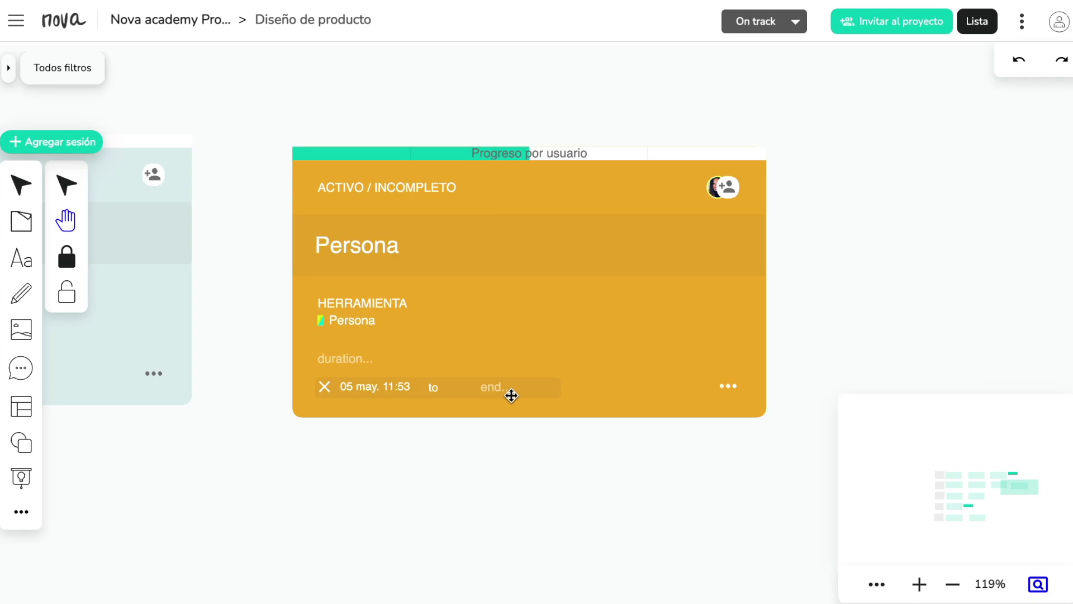
left_click(335, 360)
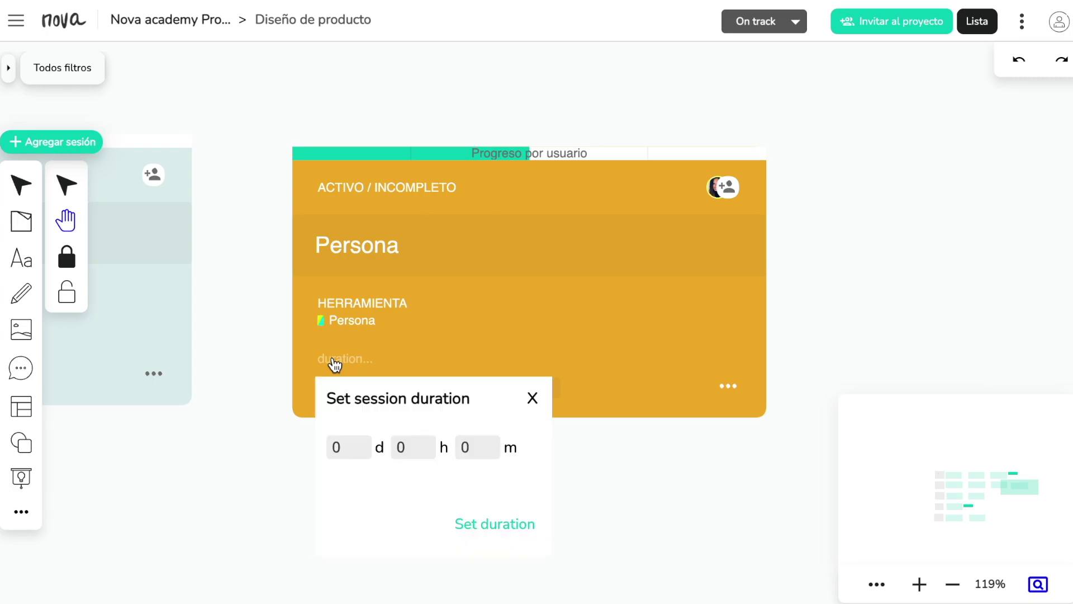
left_click(341, 447)
double_click(340, 448)
type("2")
left_click(469, 522)
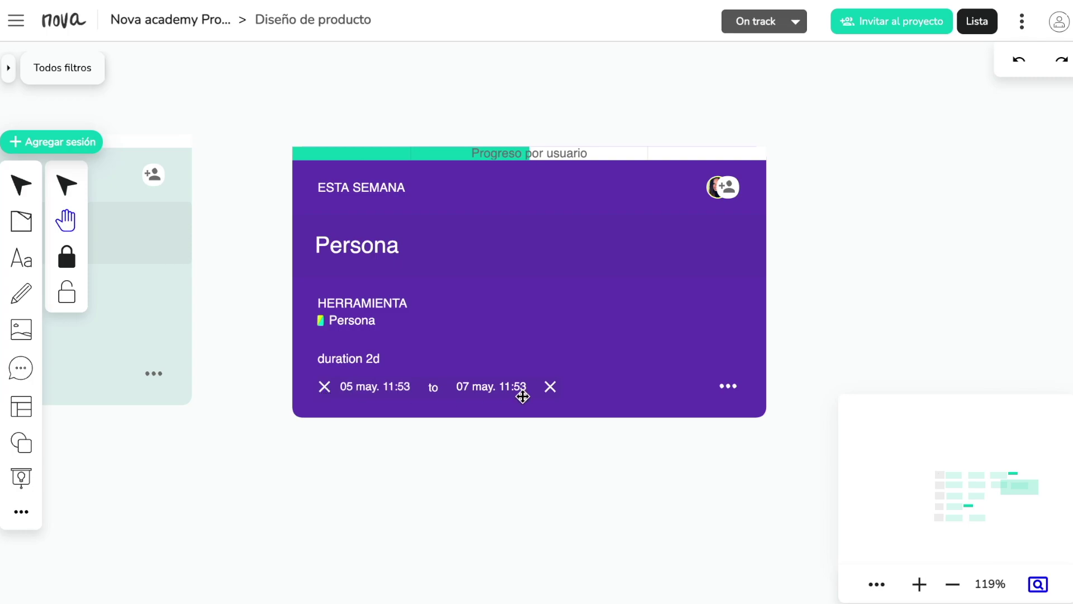
Generate a guest invitation link for the Persona session and close the participants dialog
left_click(729, 190)
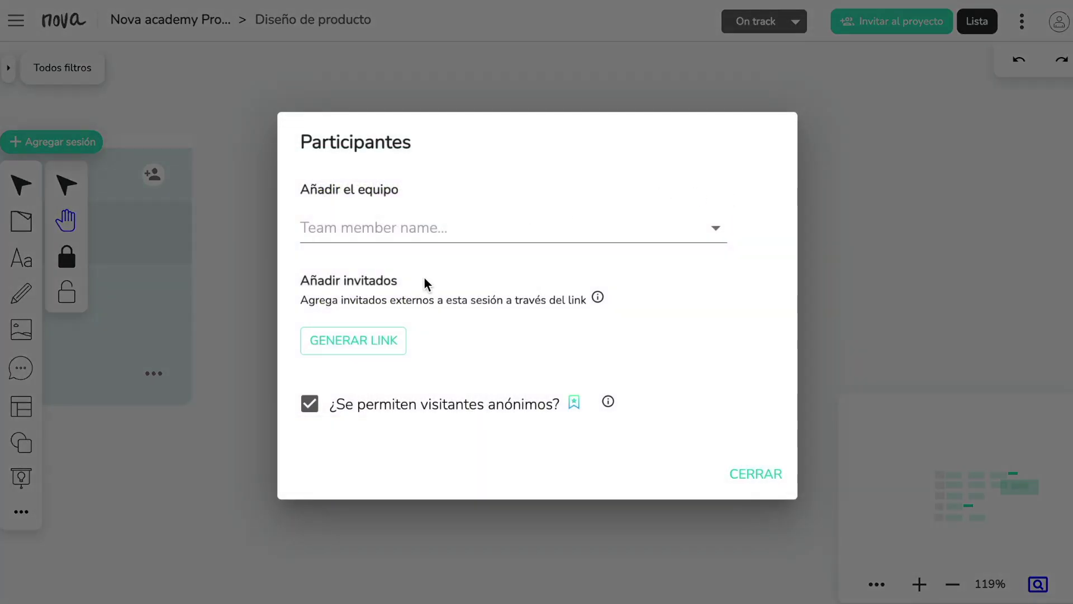
left_click(347, 344)
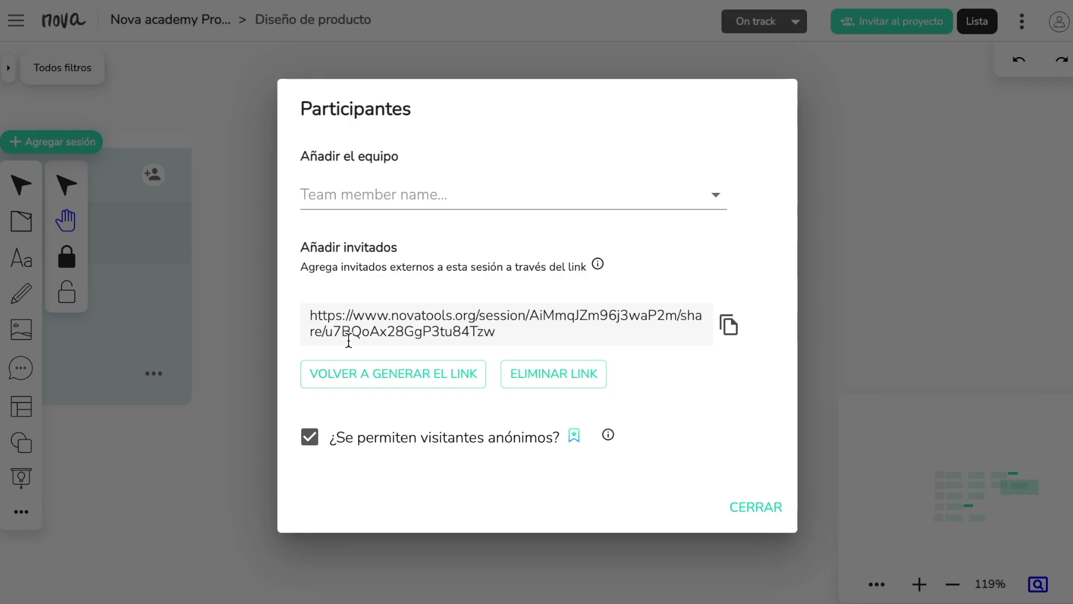
left_click(884, 226)
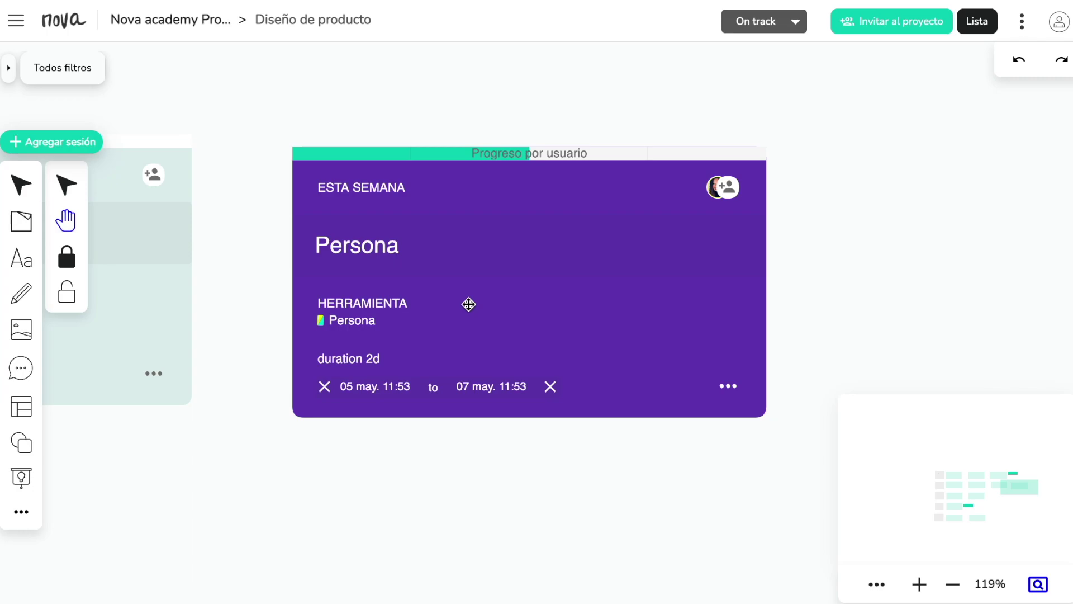
Remove the tool and all its session data from the scheduled Persona session in the Fase empatía row
scroll(469, 304, "down", 8)
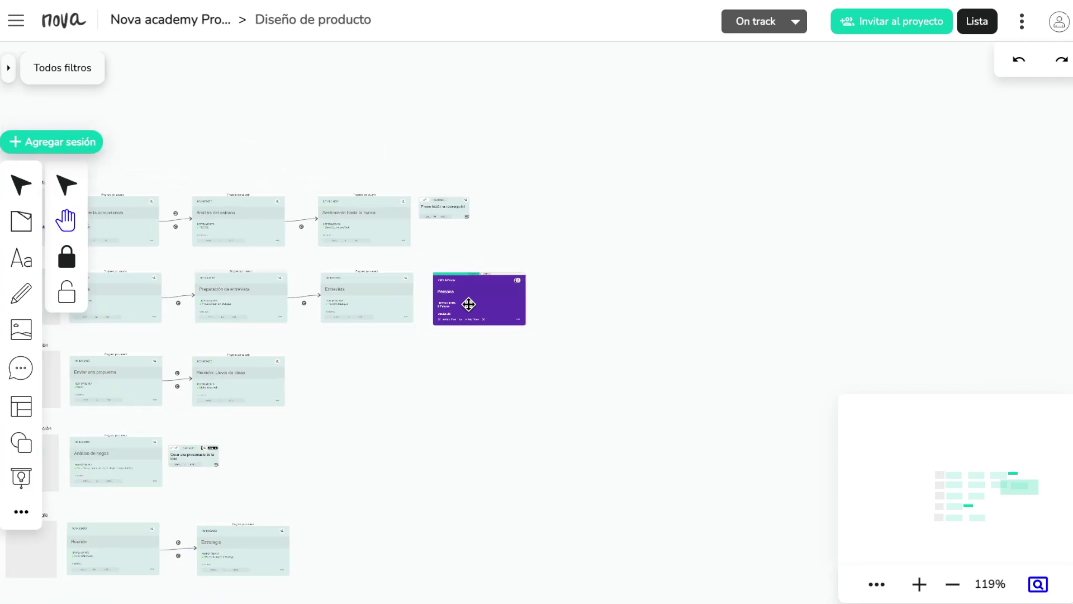
scroll(468, 304, "down", 1)
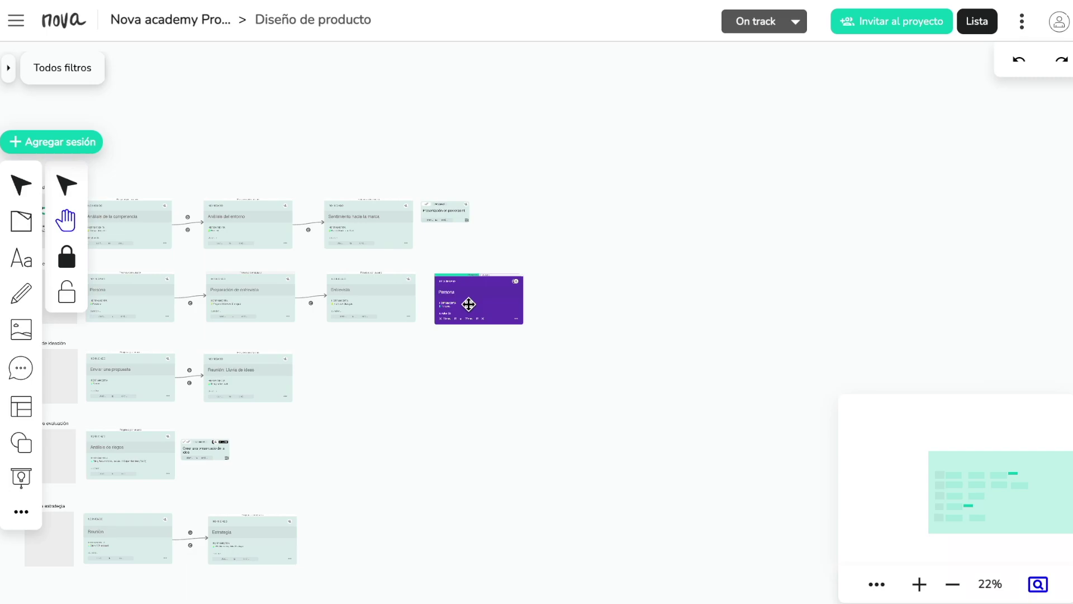
left_click_drag(402, 393, 581, 315)
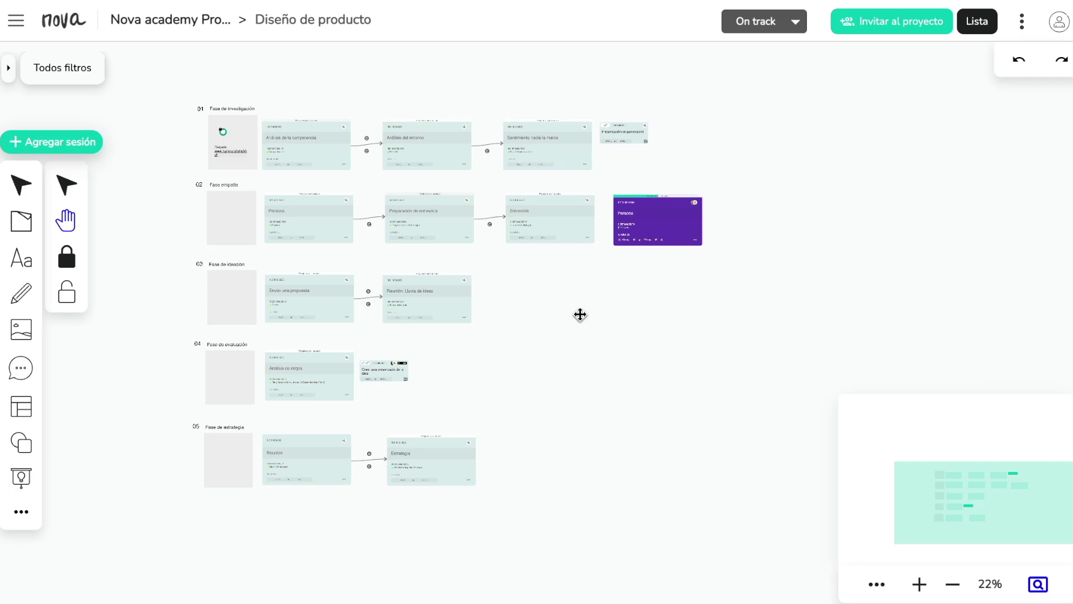
scroll(678, 204, "up", 5)
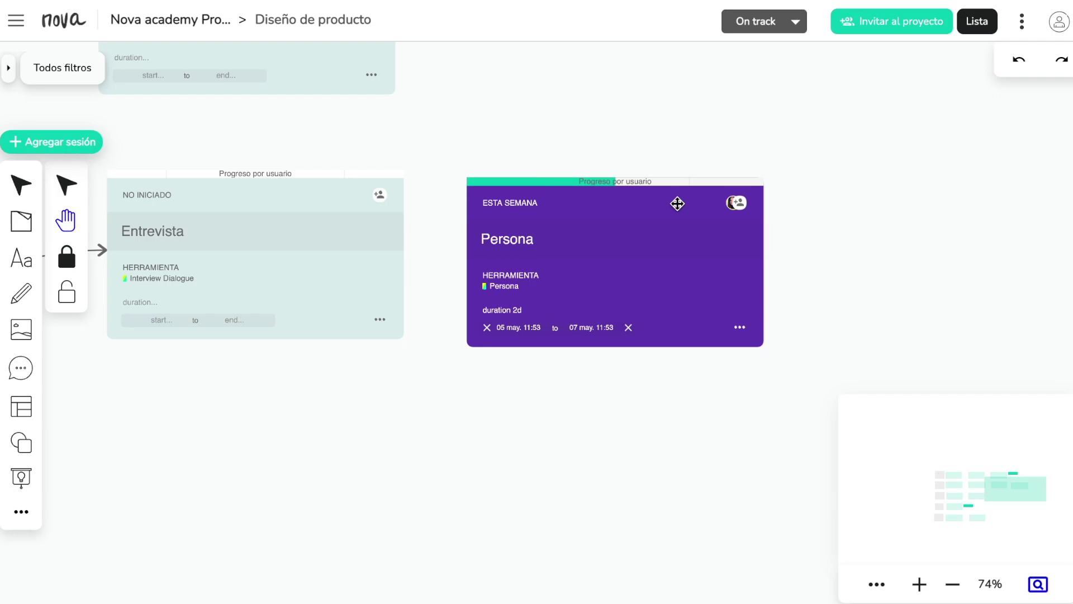
scroll(678, 203, "up", 1)
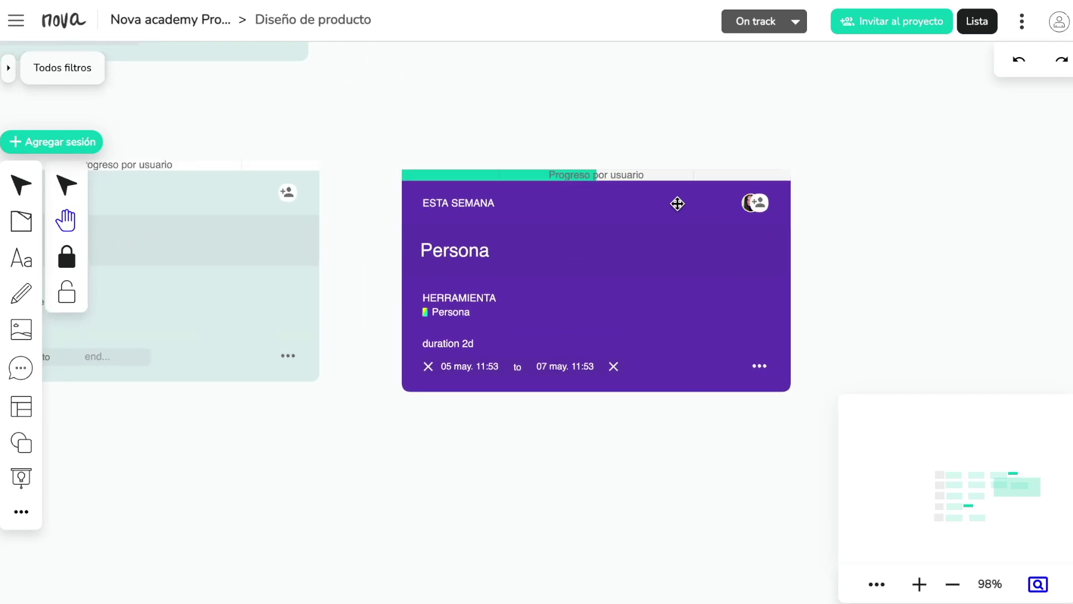
scroll(677, 203, "up", 1)
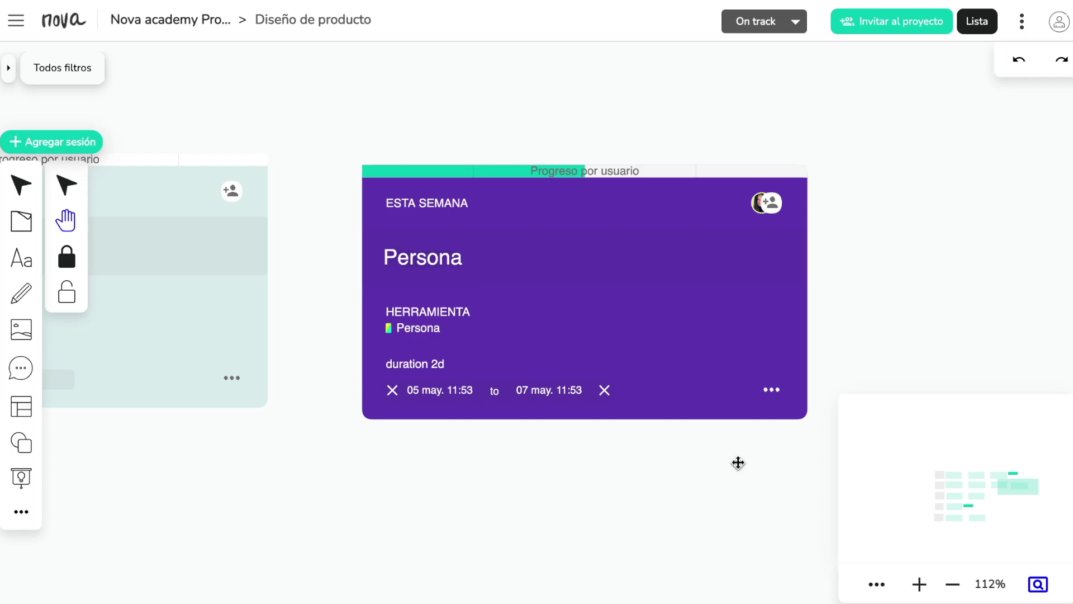
left_click(772, 389)
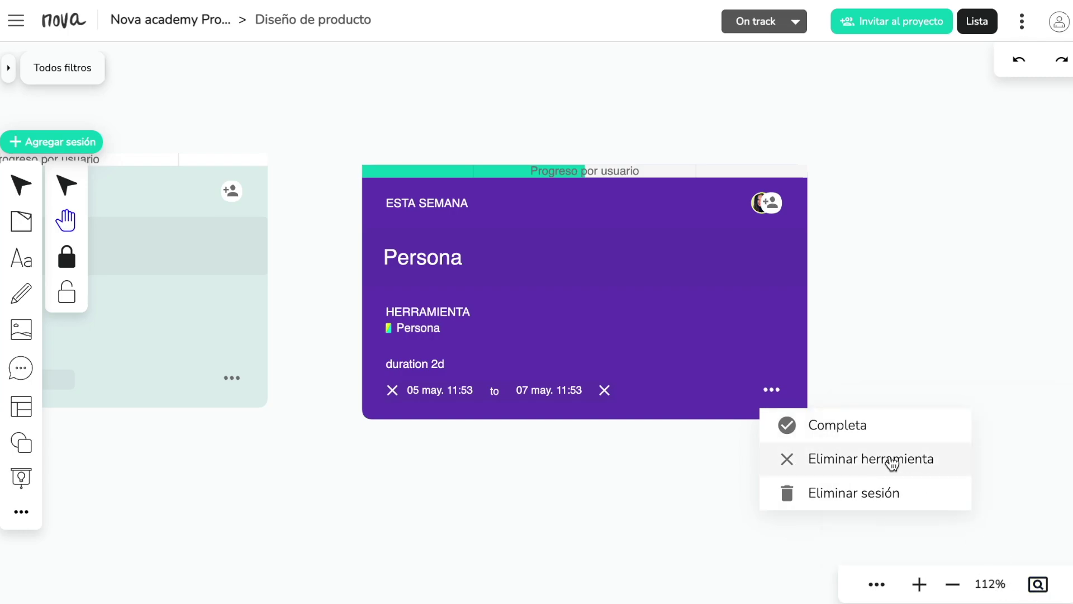
left_click(892, 463)
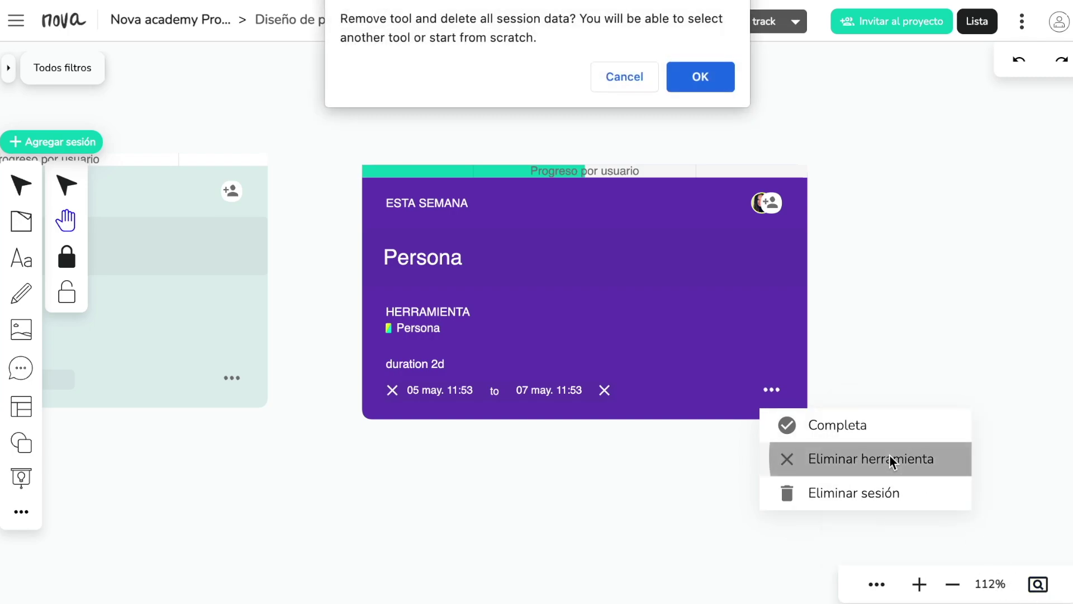
left_click(711, 76)
left_click(711, 77)
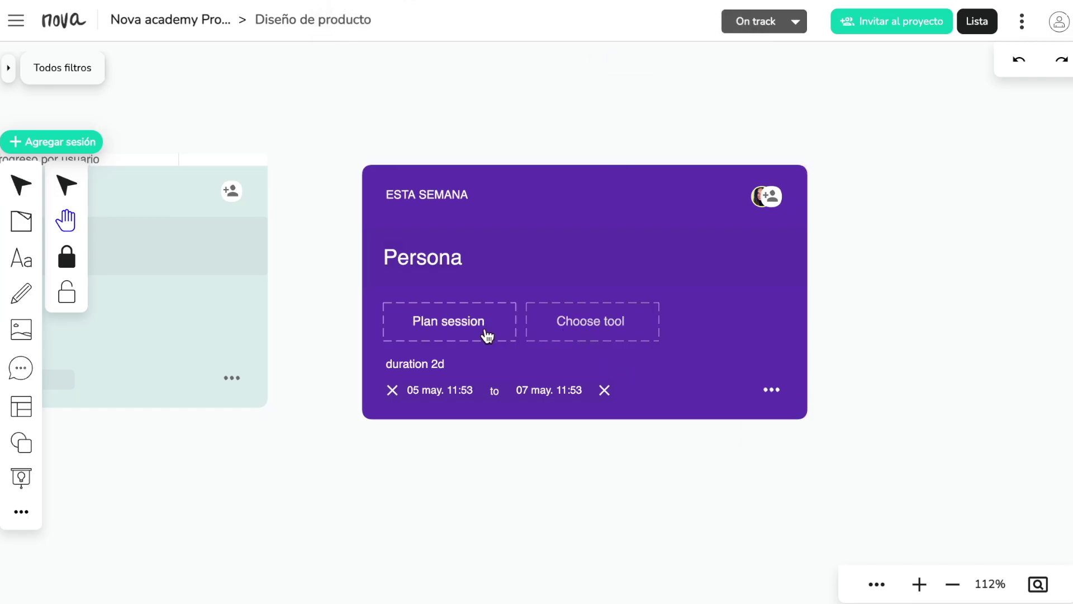
Open the tool library for the Persona session and look through the Nova built-in tools
left_click(586, 332)
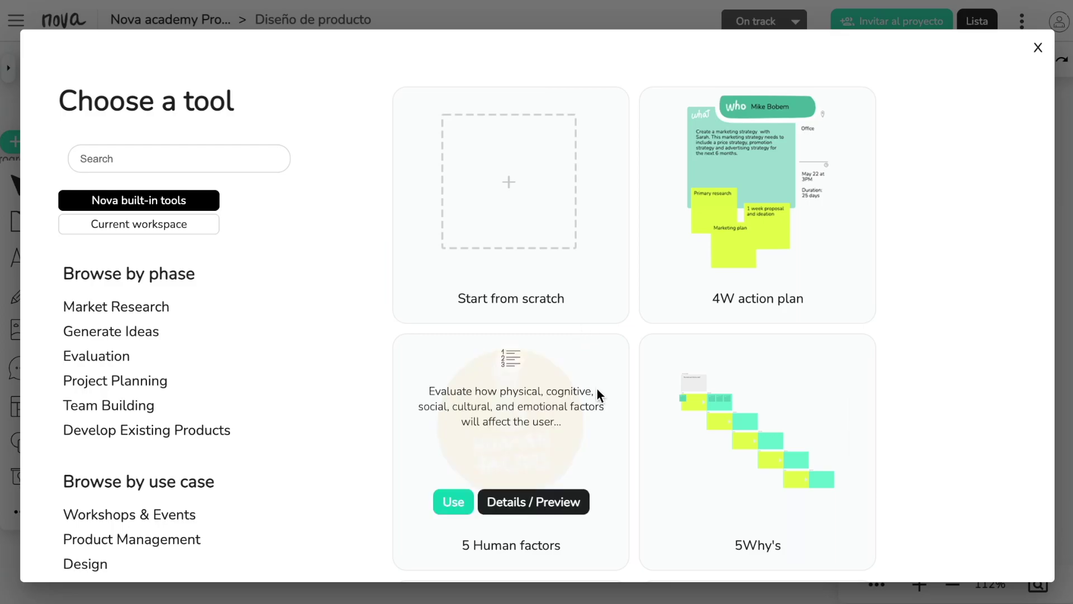
scroll(606, 391, "down", 6)
scroll(608, 391, "up", 4)
scroll(608, 388, "up", 3)
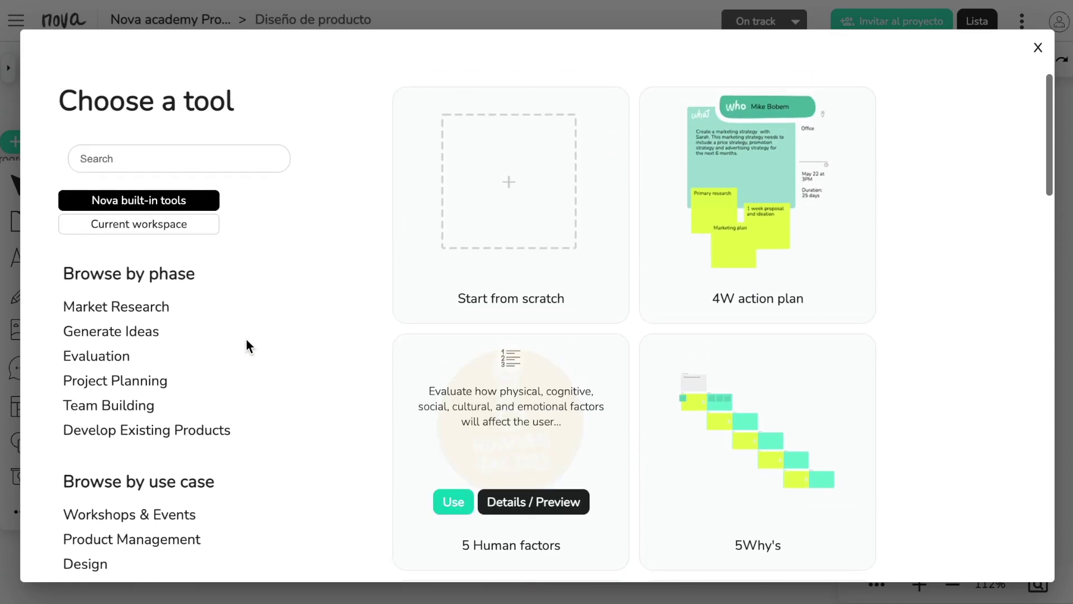
Browse the tools by phase under Market Research for Analyze Problems and Understand User Psychology, and under Evaluation for Risk Analysis
left_click(111, 315)
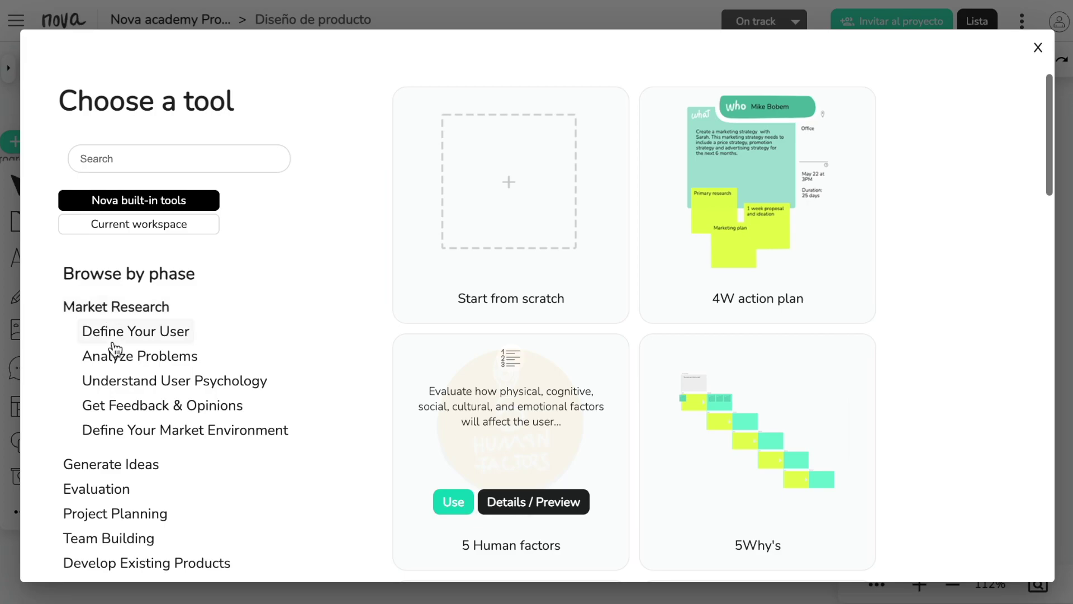
left_click(139, 365)
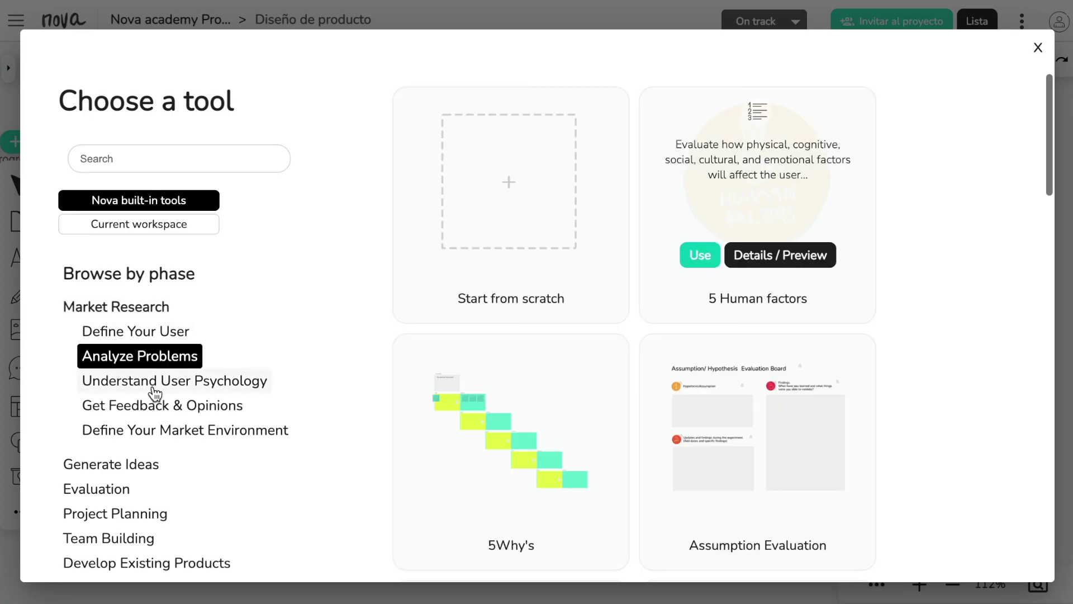
left_click(152, 384)
left_click(97, 488)
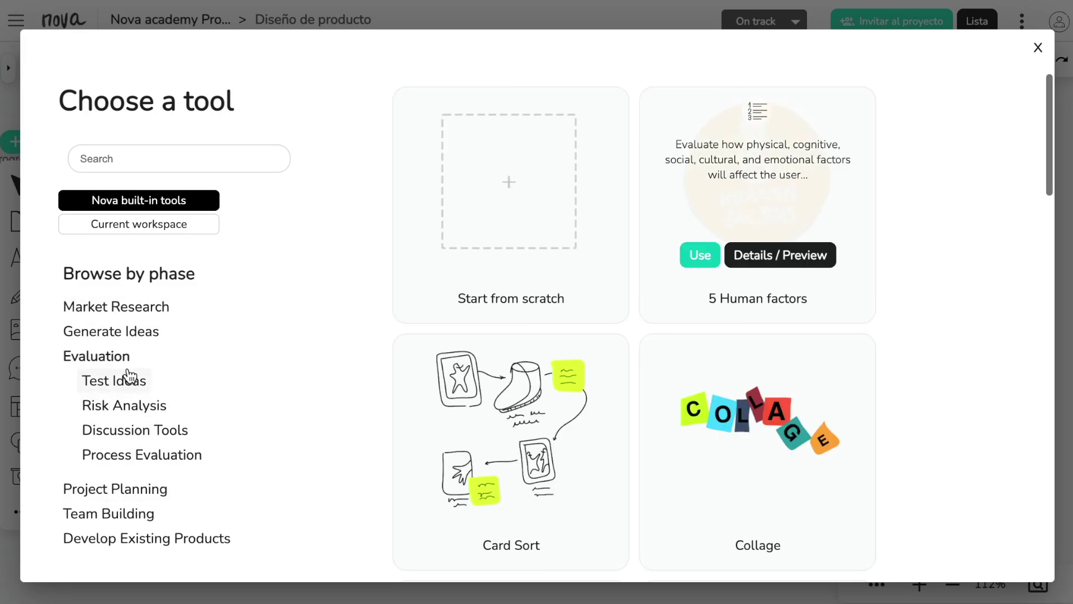
left_click(145, 408)
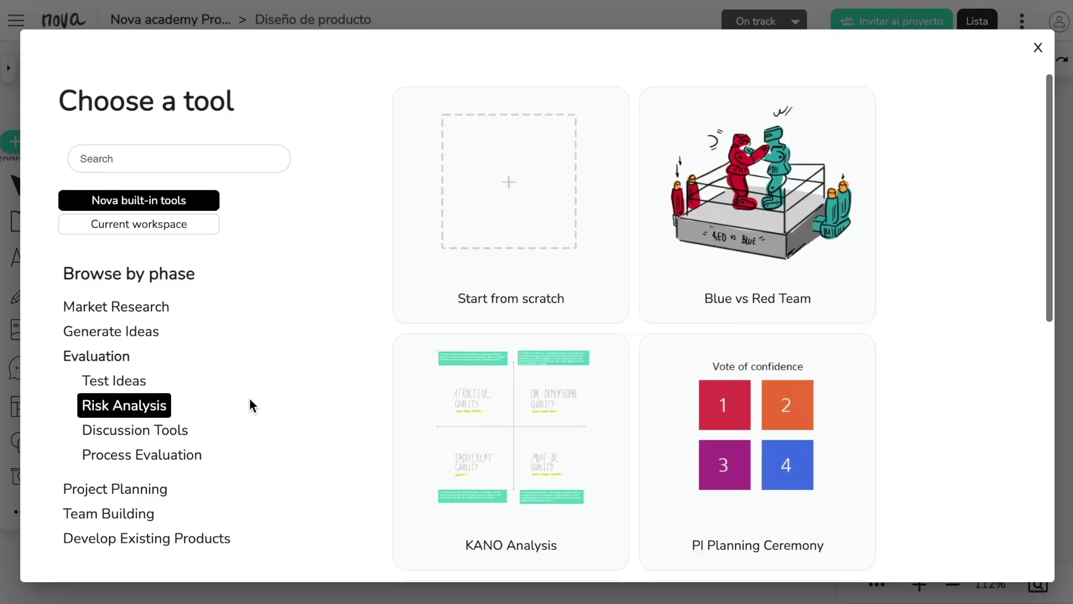
scroll(508, 386, "down", 3)
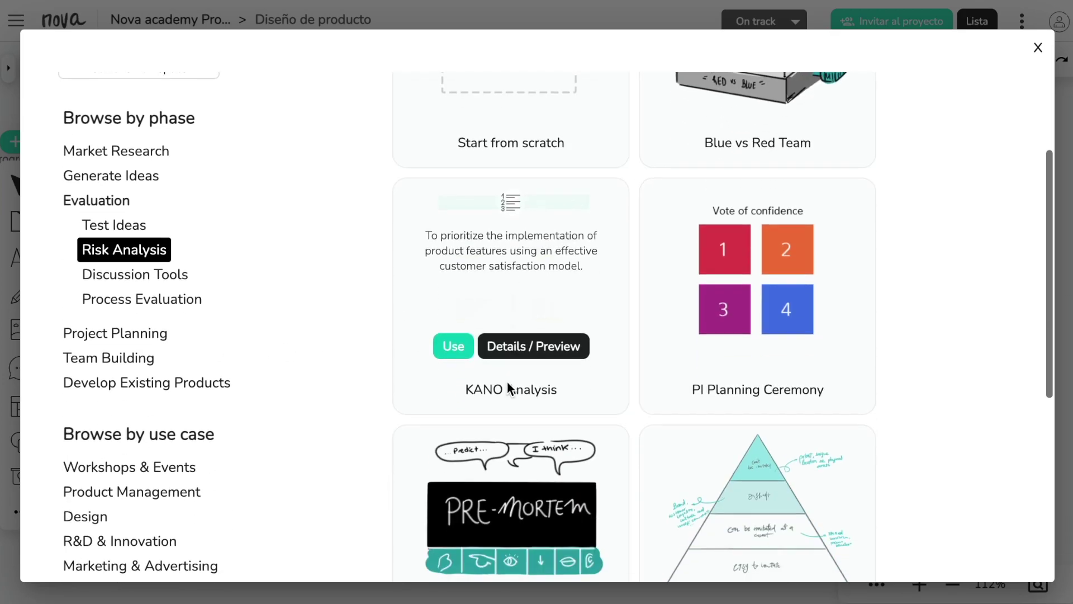
Browse the tools by phase under Project Planning for Business Strategy and Startup Development
left_click(137, 337)
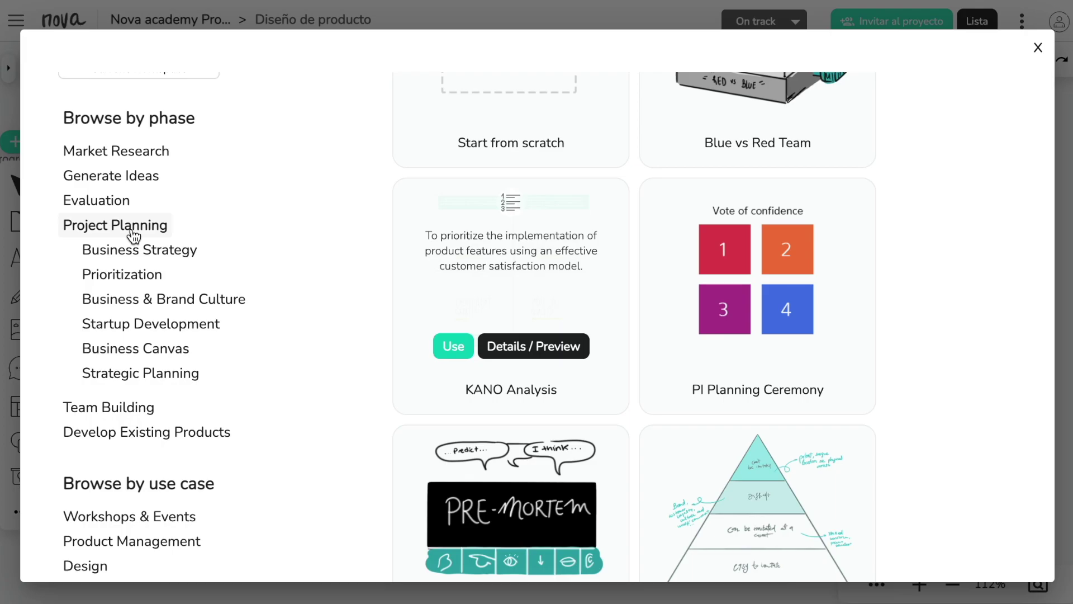
left_click(167, 256)
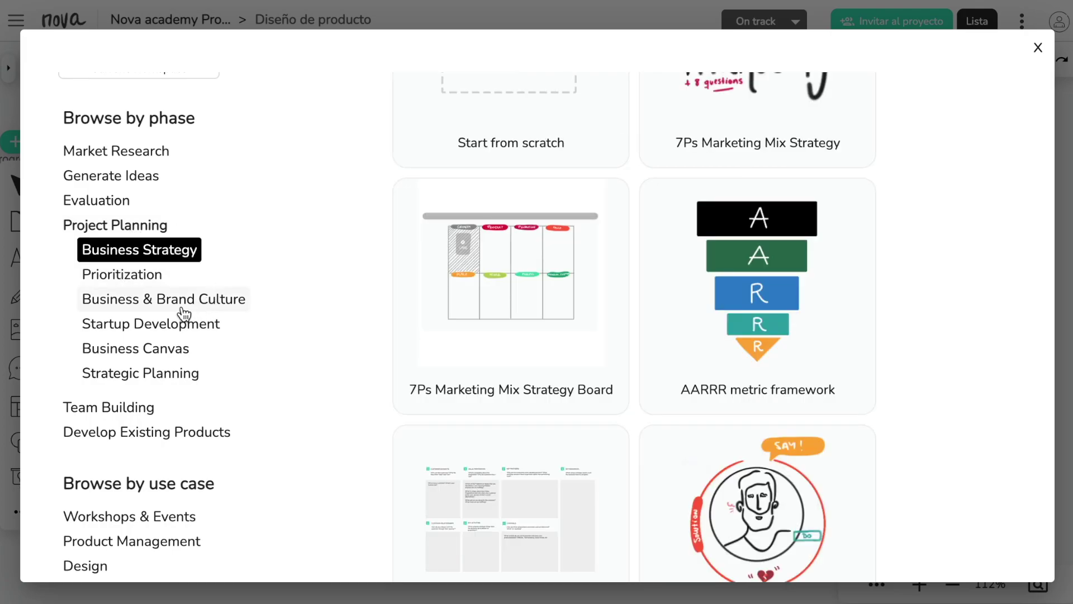
left_click(156, 333)
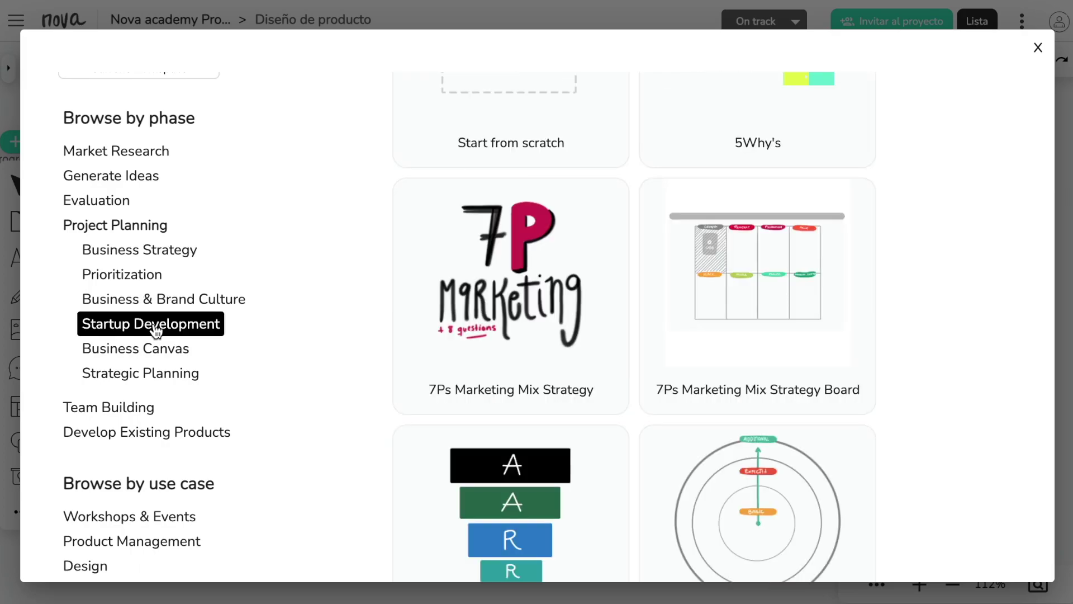
scroll(180, 454, "down", 3)
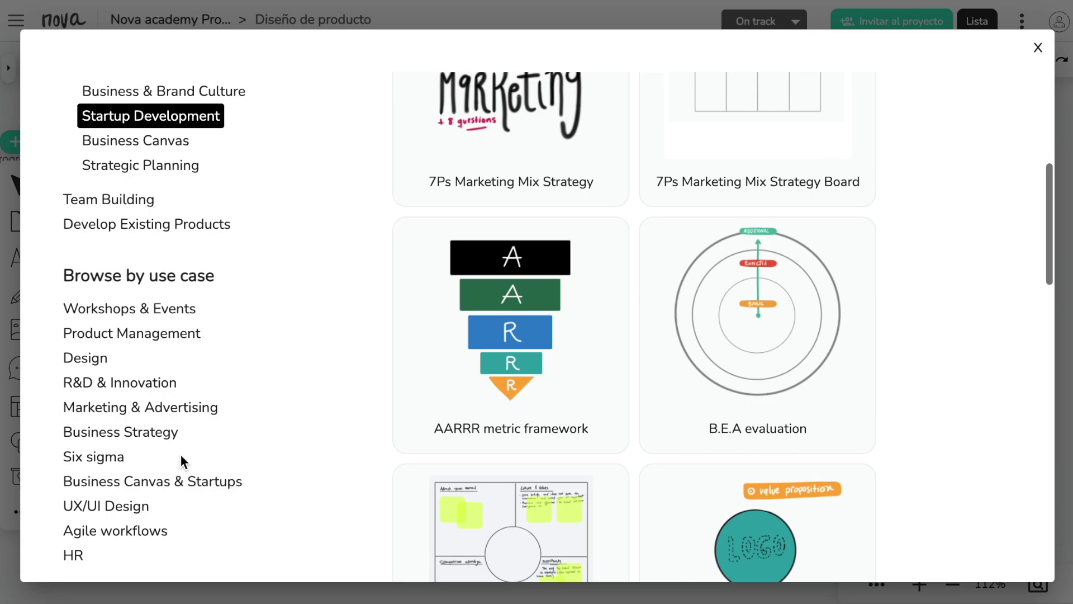
Browse the tools by use case for Marketing & Advertising, Design and Product Management, and close the tool library
left_click(120, 413)
left_click(86, 357)
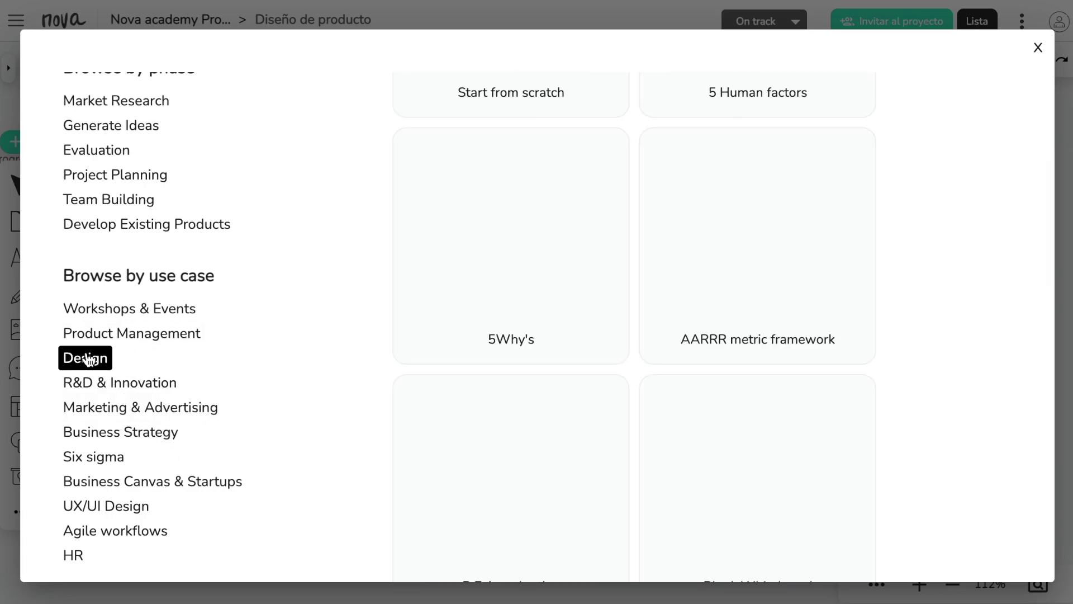
left_click(150, 337)
mouse_move(506, 358)
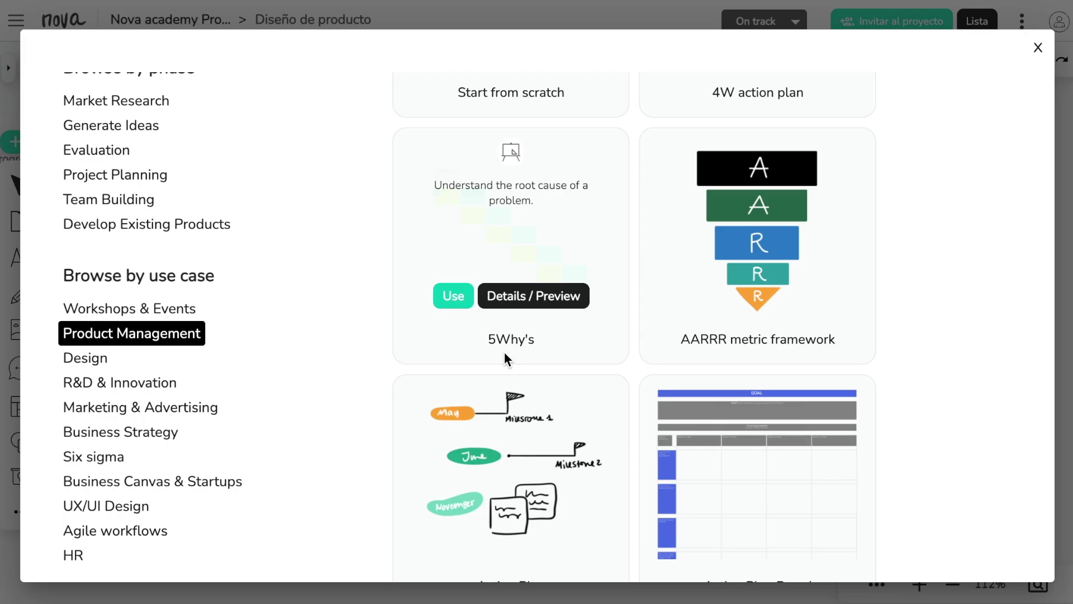
key("Escape")
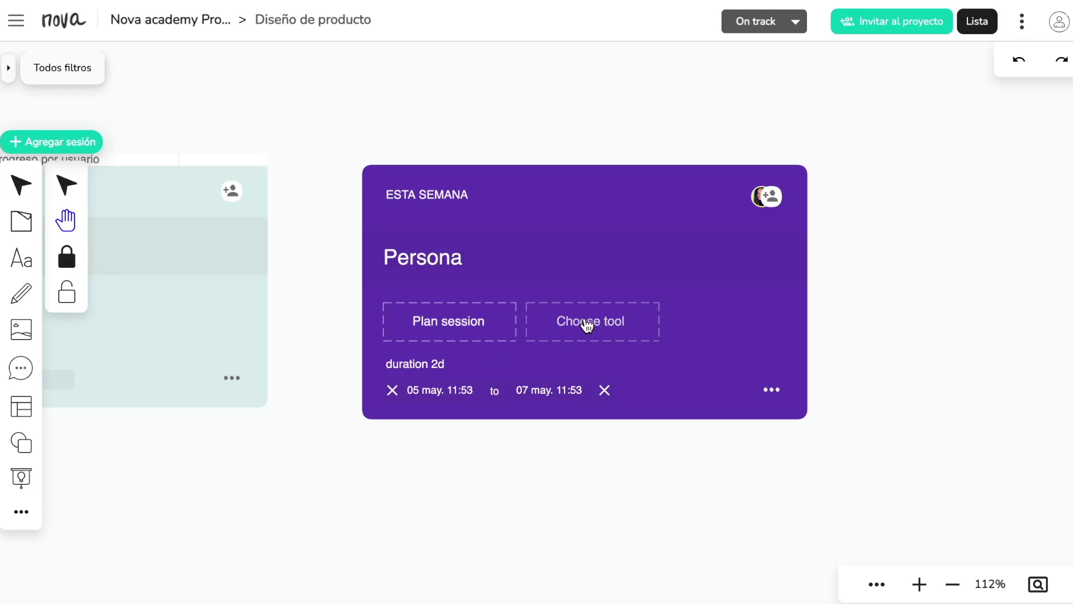
Search the tool library for "white" and assign the Blank Whiteboard tool to the scheduled Persona session
left_click(585, 323)
left_click(136, 160)
type("white")
mouse_move(484, 208)
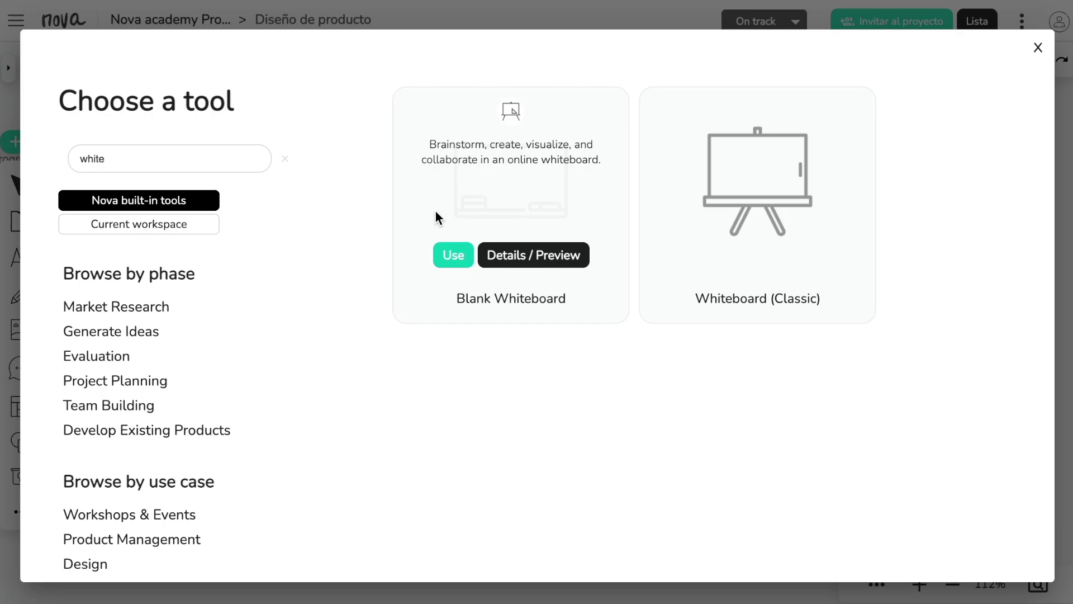
left_click(453, 257)
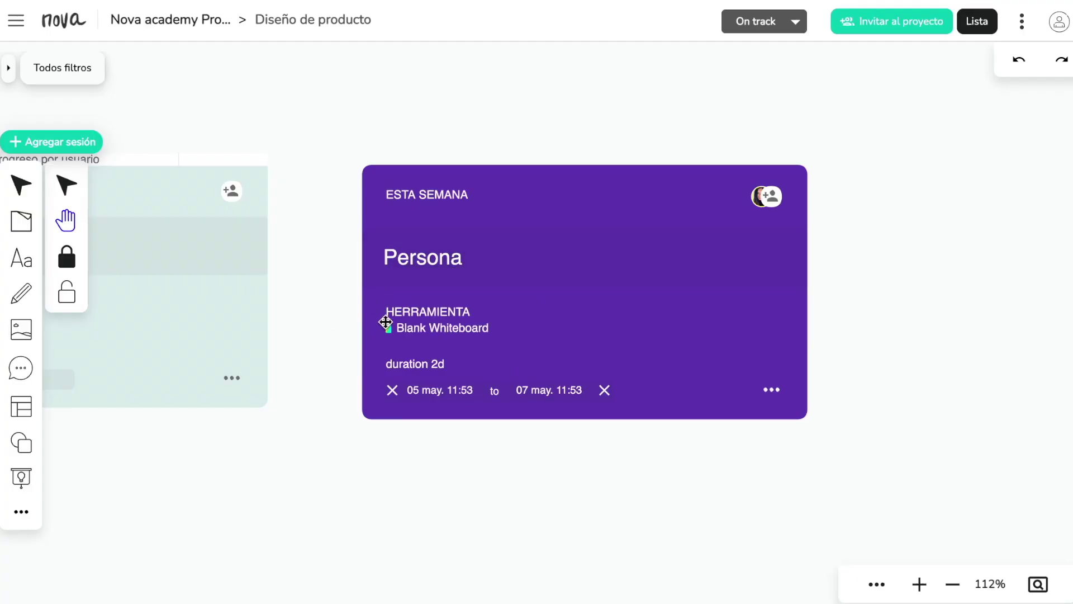
Enter the Persona session that uses the Blank Whiteboard, and view its Pasos y recursos before closing them
left_click(447, 263)
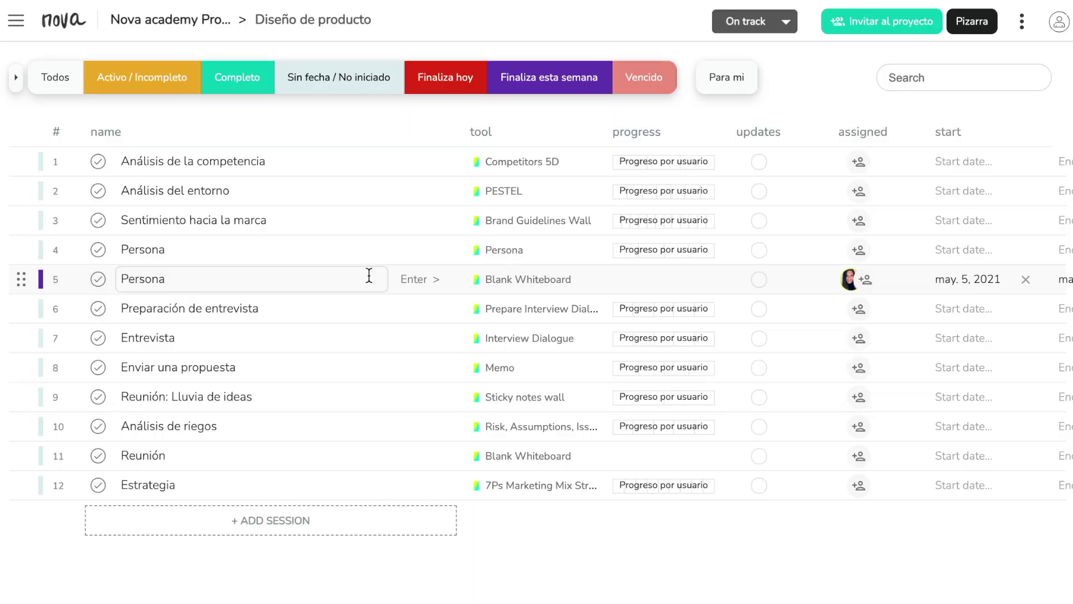
left_click(418, 281)
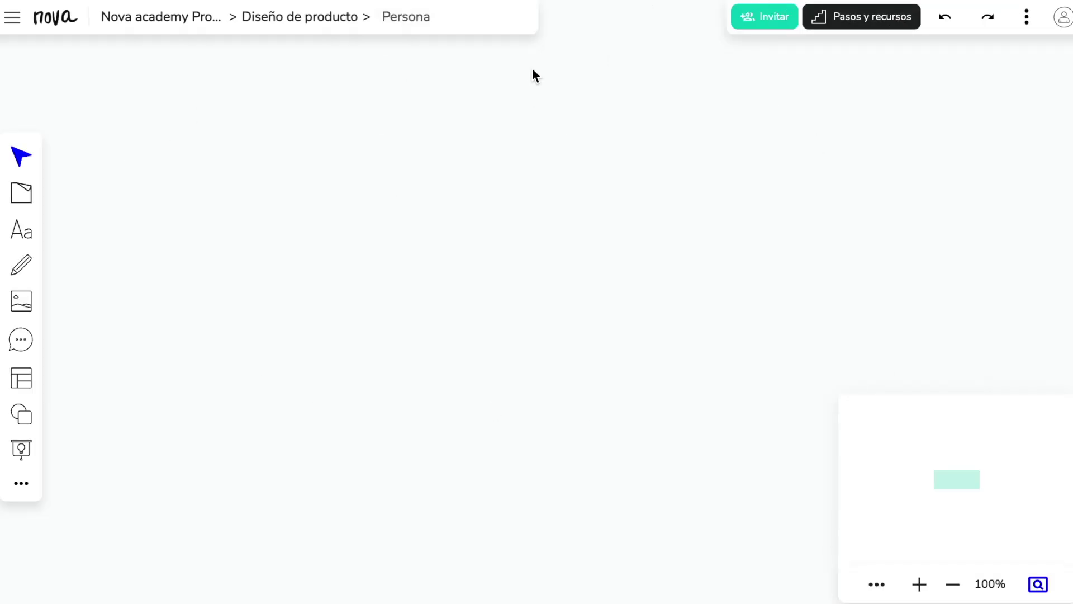
left_click(861, 18)
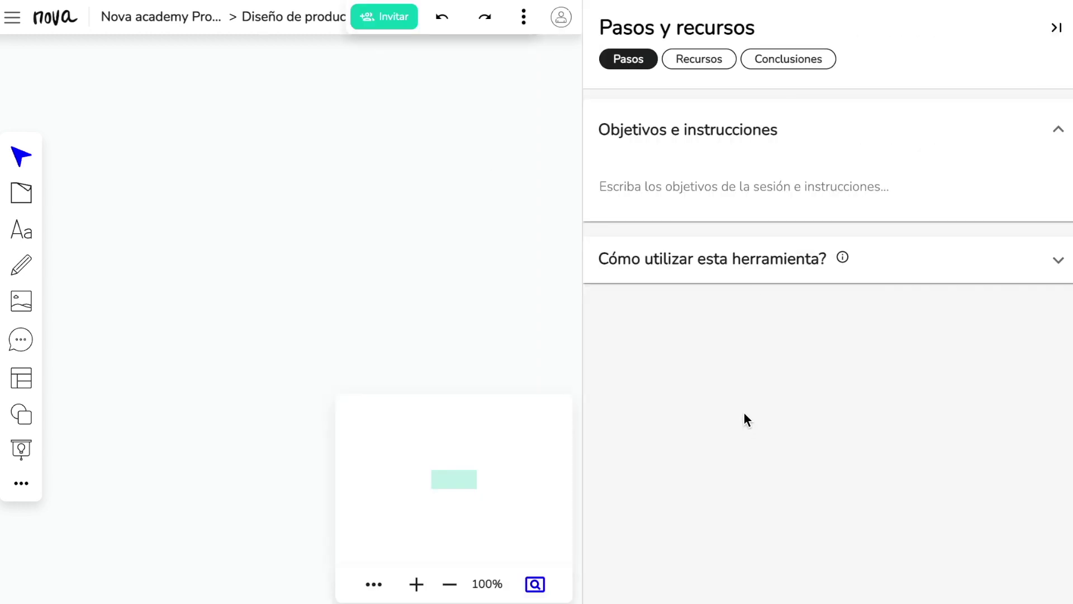
left_click(1057, 29)
Turn on editing of steps and options for the Persona session and show its Pasos y recursos
left_click(1027, 17)
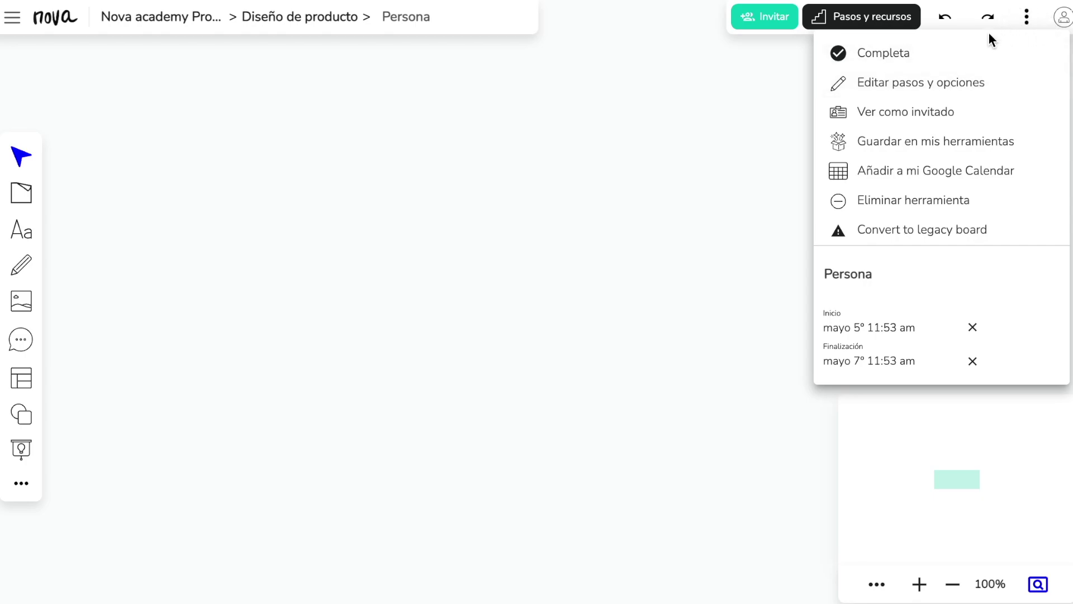
left_click(914, 83)
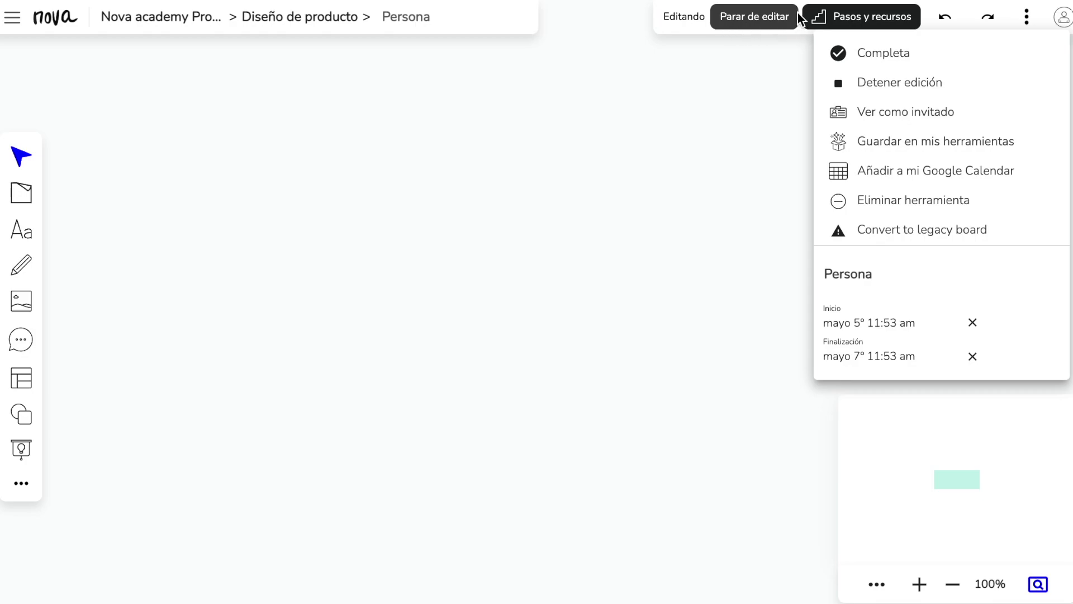
left_click(771, 58)
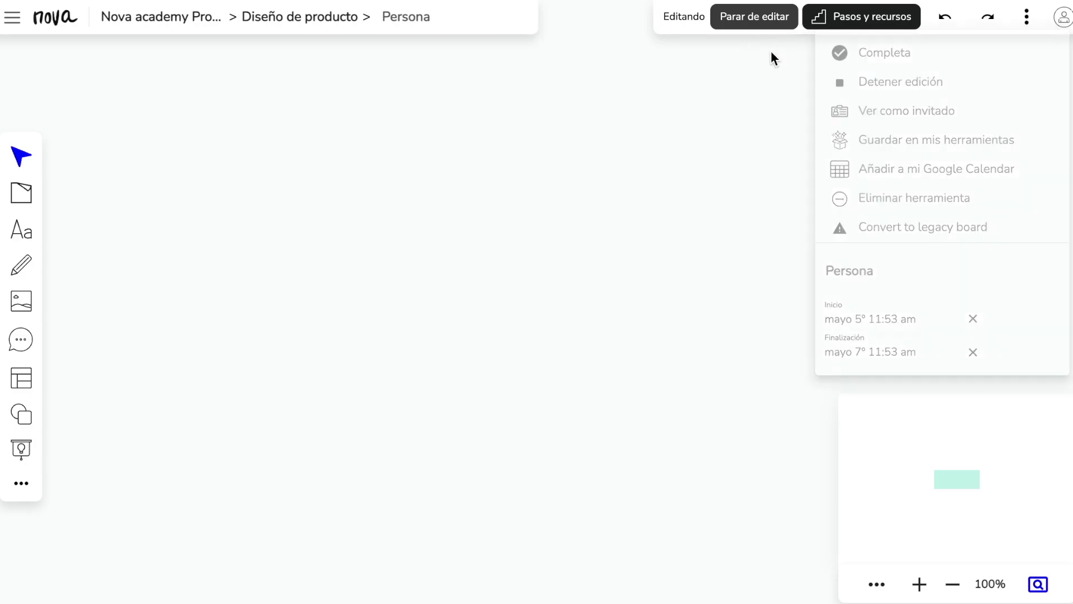
left_click(880, 15)
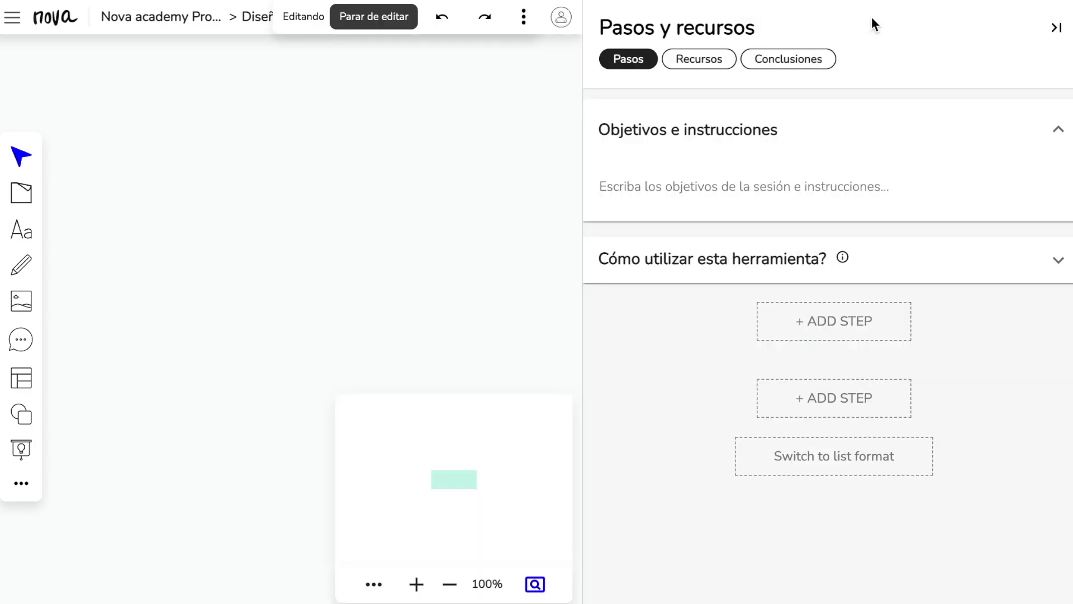
Add a first step to the session and title it "Elige una opcion."
left_click(836, 331)
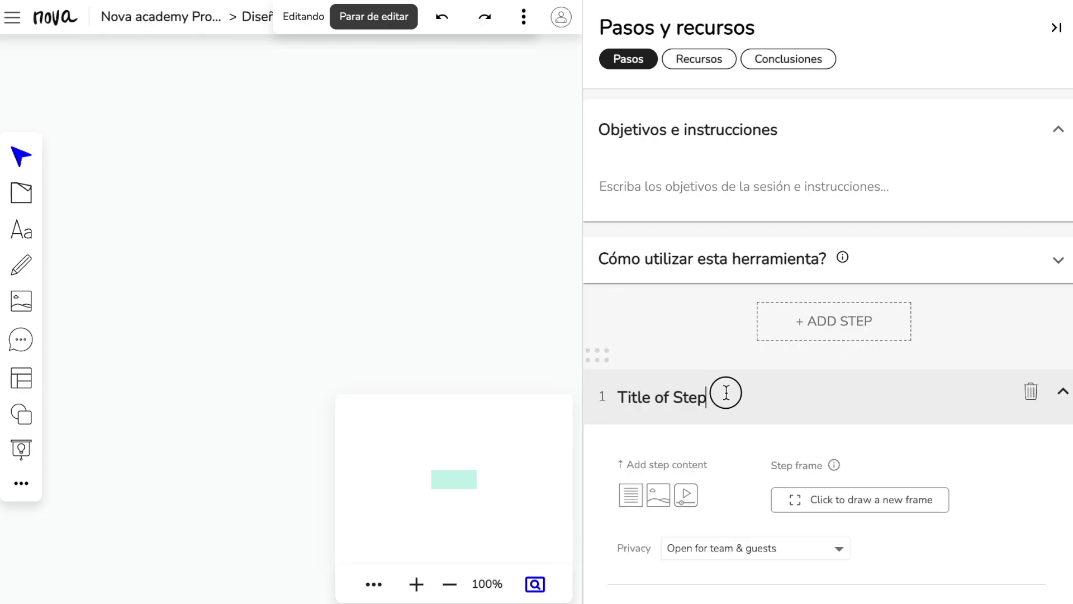
left_click_drag(727, 392, 571, 411)
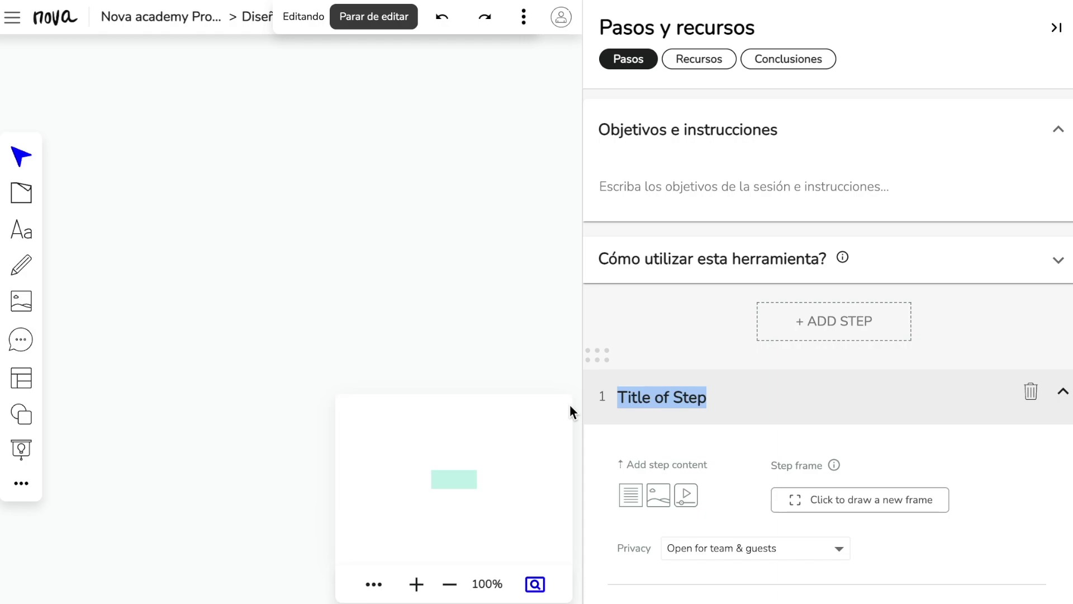
type("Elige una ")
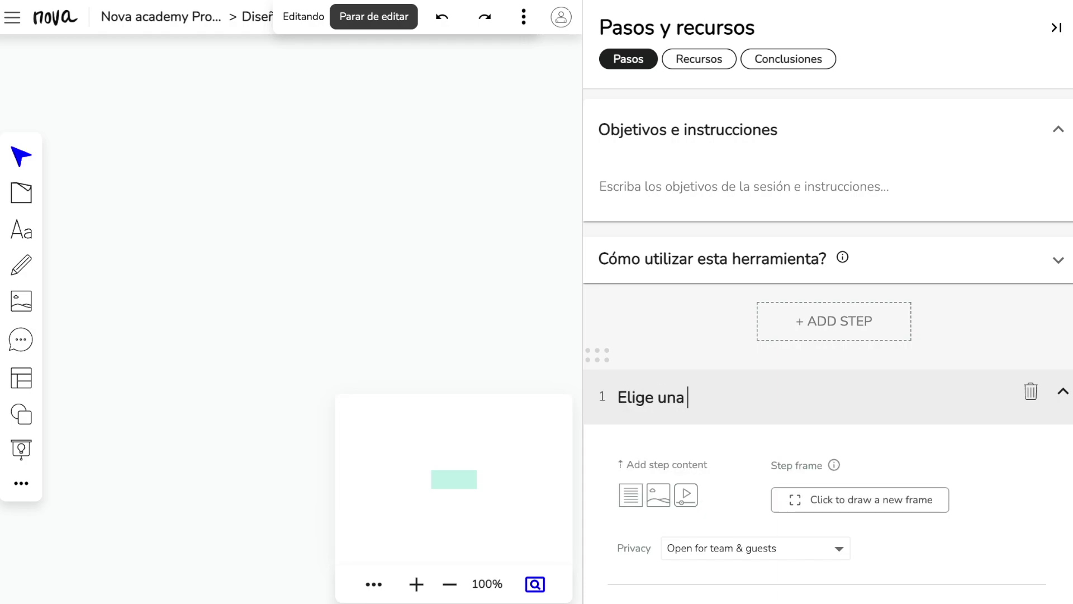
type("opcion.")
Add a second step below the first and title it "Escribe tu opinión sobre X"
scroll(780, 378, "down", 5)
left_click(822, 309)
left_click(643, 360)
triple_click(643, 360)
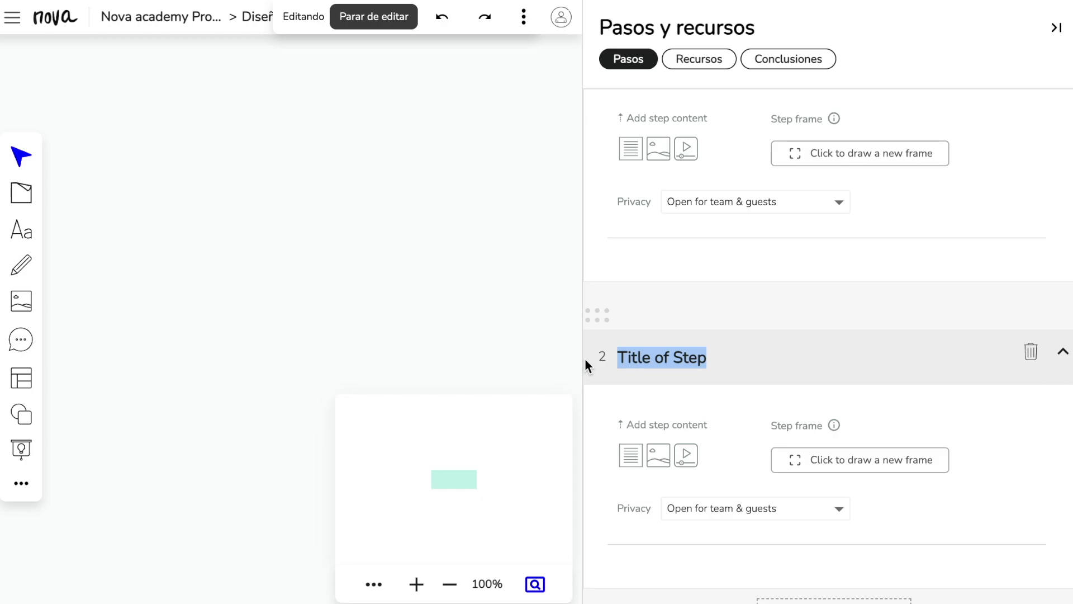
type("Escribe l")
key("BackSpace")
type("tu opinio")
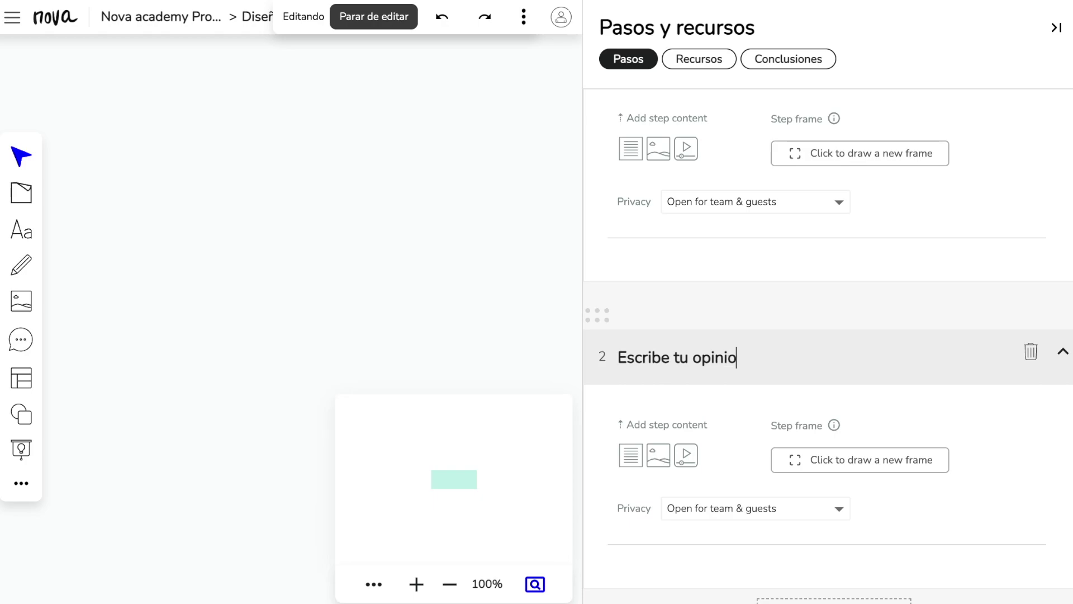
left_click(818, 297)
type("n sobre X")
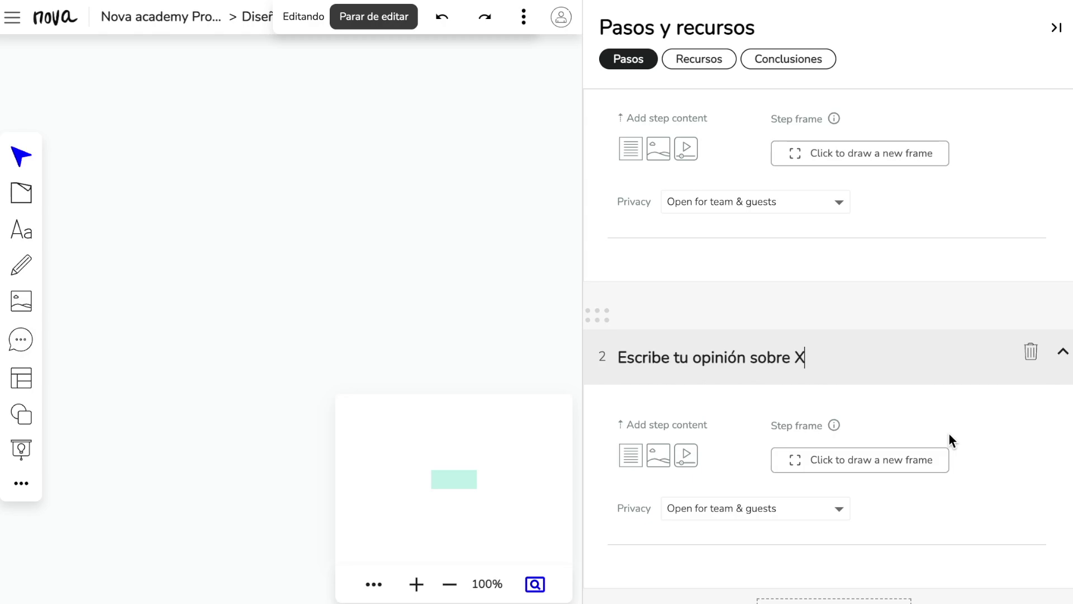
Add text content to step 2 reading "Para darnos tu opinion empieza la frase con....." and save it
left_click(630, 454)
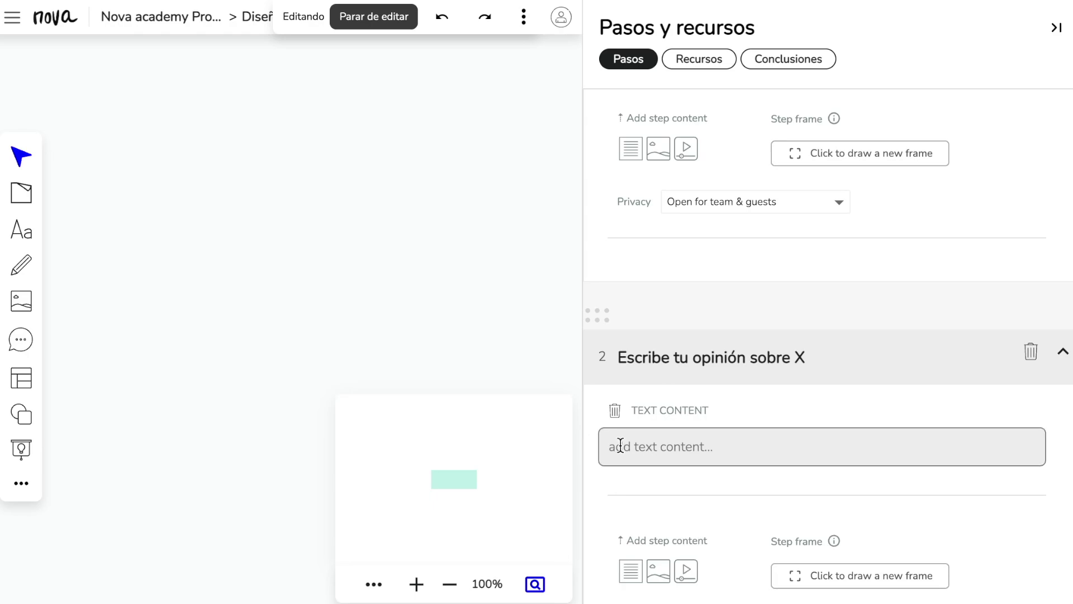
left_click(621, 445)
type("Para e")
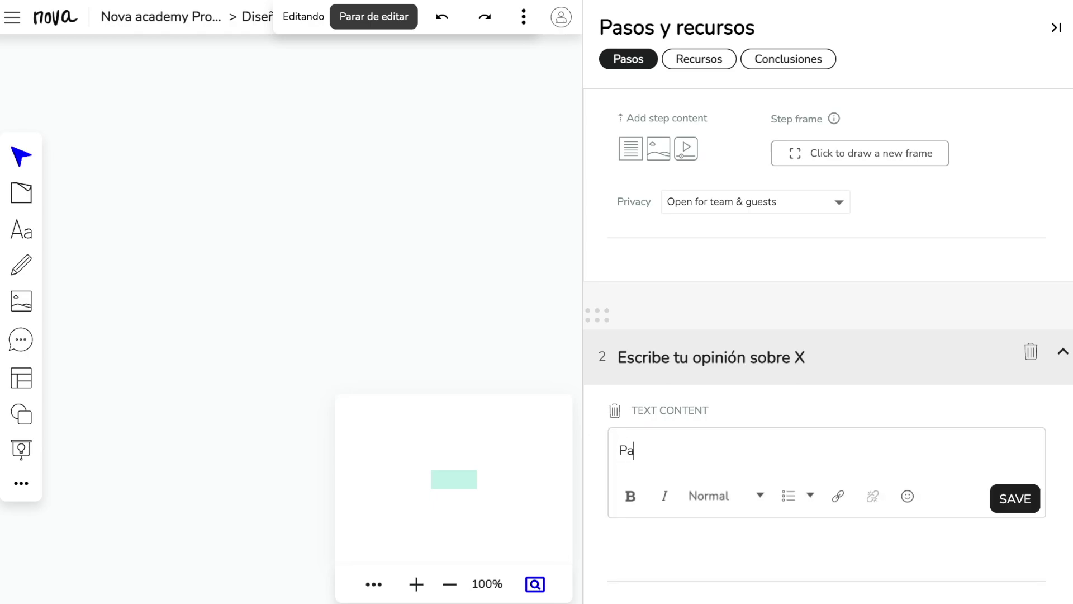
key("BackSpace")
key("BackSpace")
type("darnos tu opinion emp")
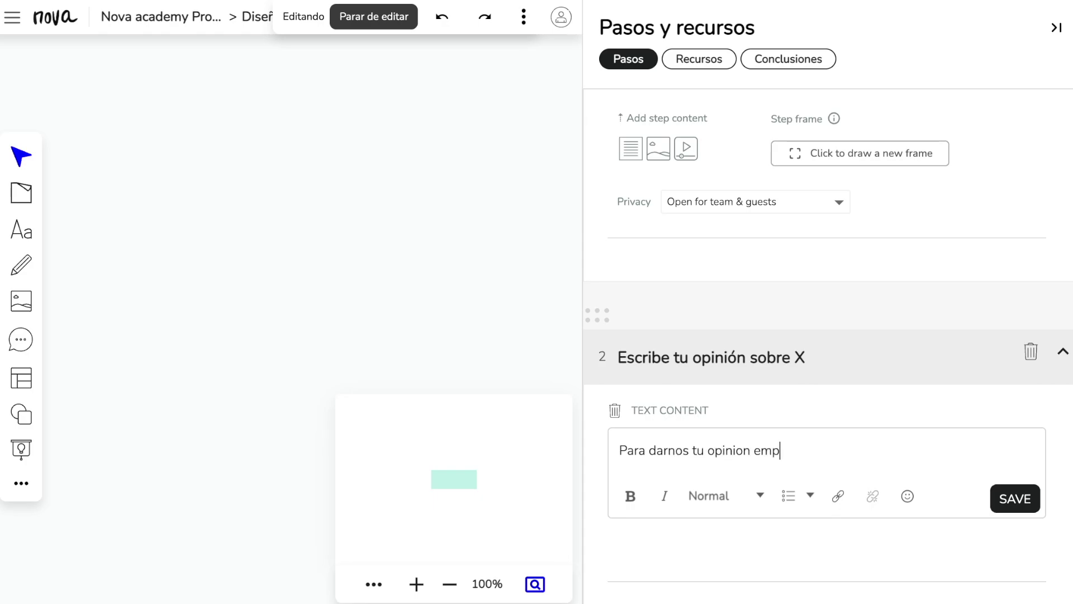
type("ieza la frase con.....")
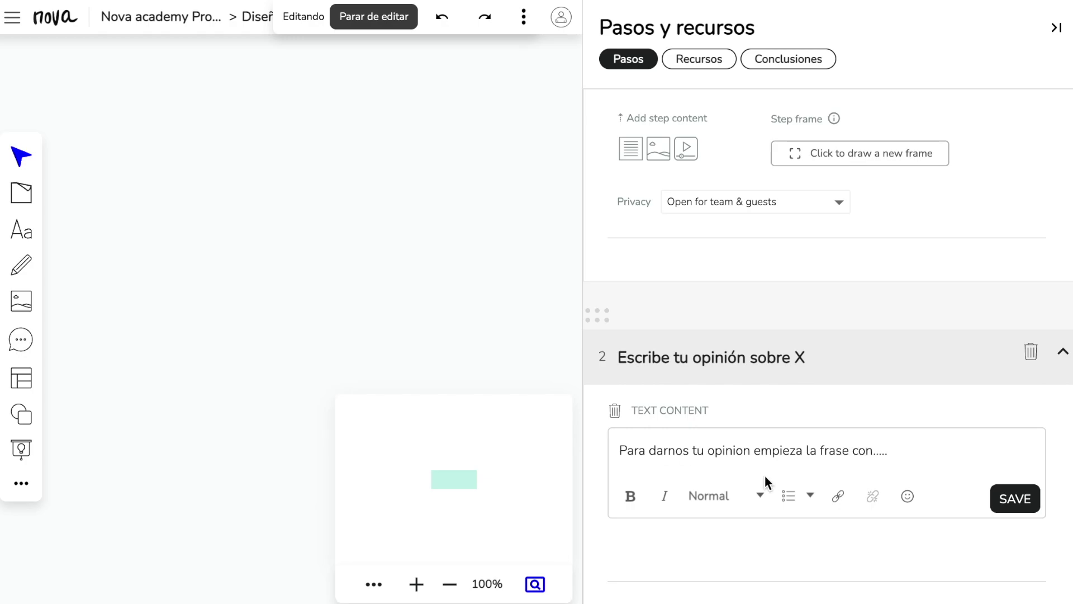
left_click(1022, 499)
scroll(803, 467, "down", 3)
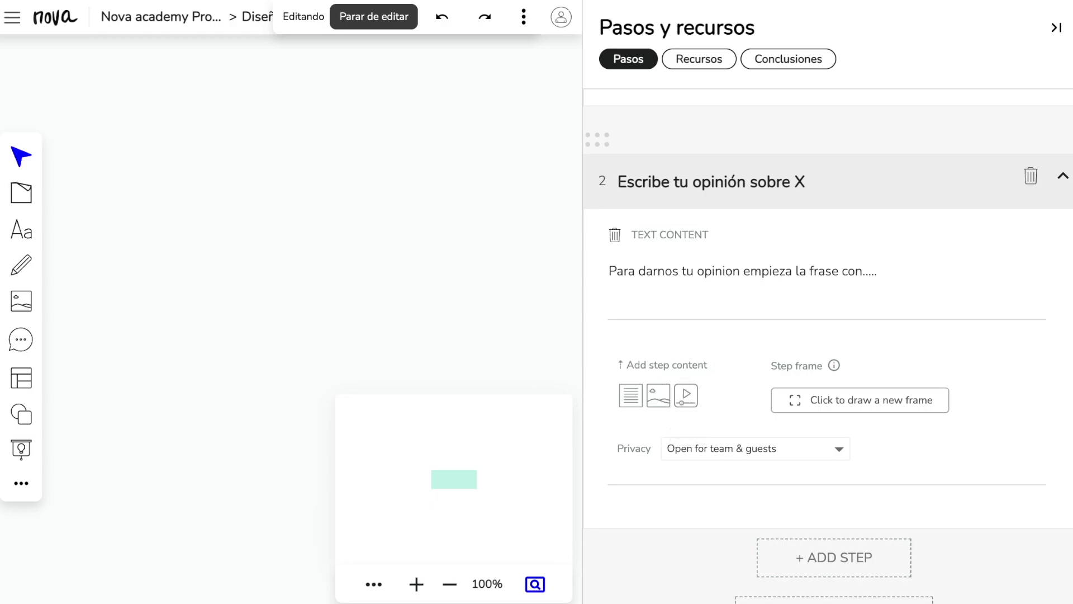
scroll(746, 163, "up", 3)
scroll(746, 164, "up", 2)
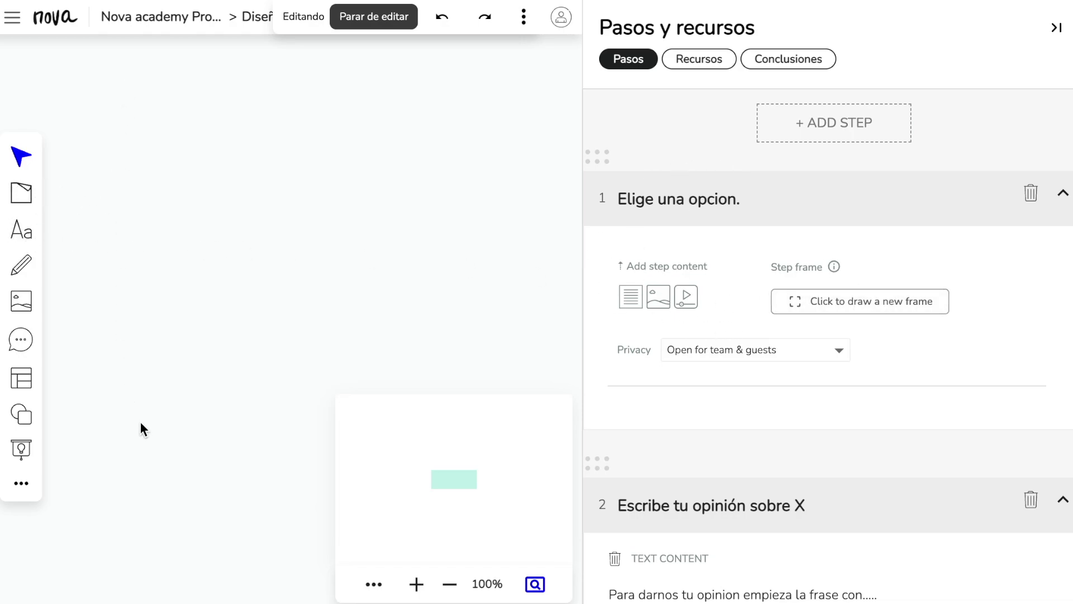
Hide the board's minimap, zoom out to 75% and collapse Pasos y recursos
left_click(535, 584)
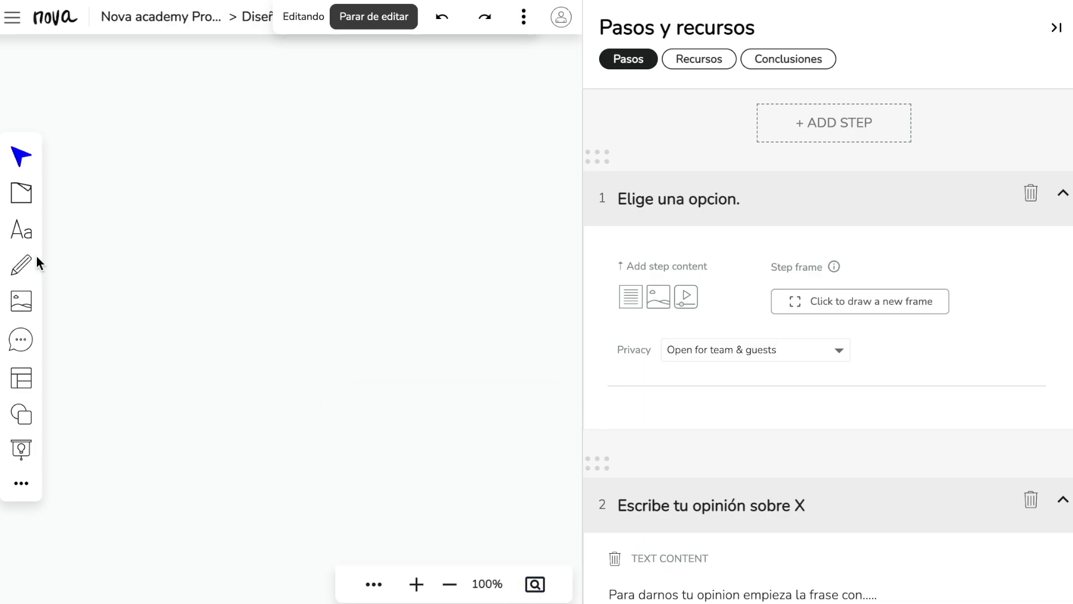
key("ctrl+minus")
left_click(1056, 27)
Find the Weekly Calendar among the Plantillas and insert it on the whiteboard
left_click_drag(250, 118, 233, 70)
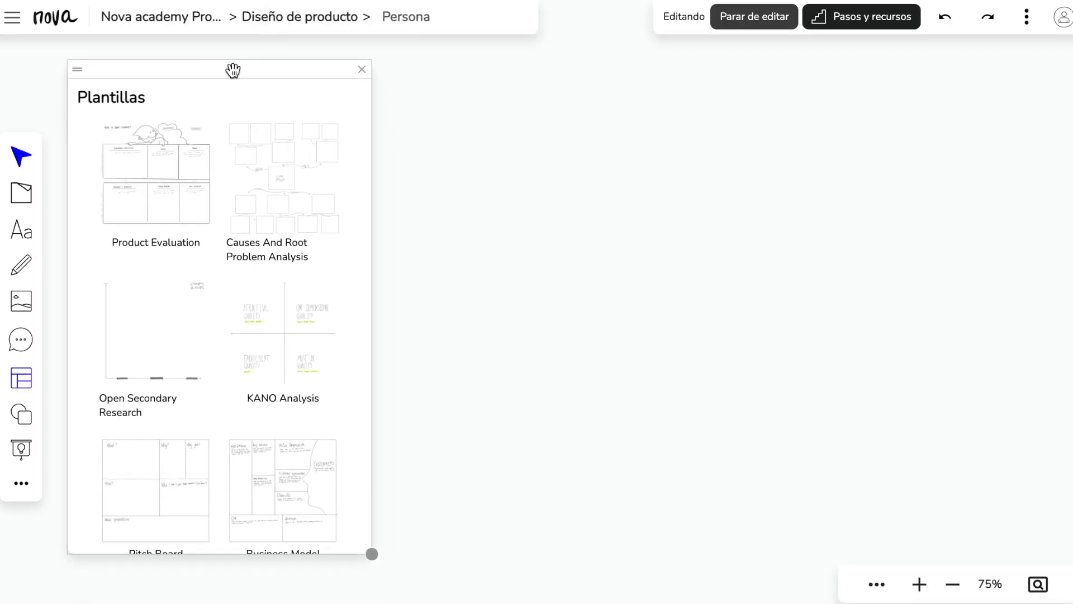
scroll(250, 380, "down", 15)
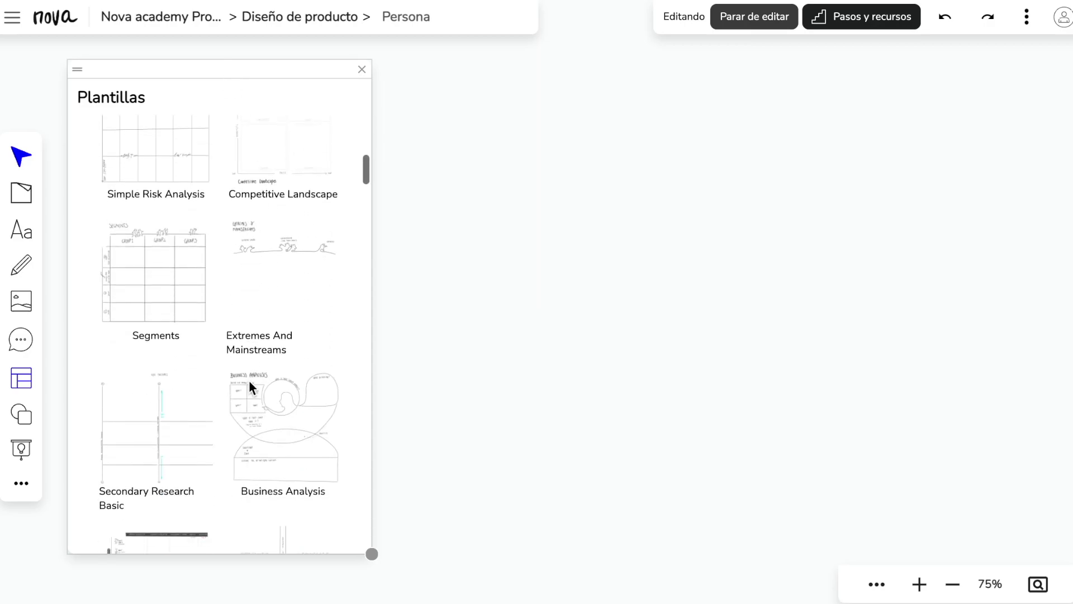
scroll(249, 380, "down", 12)
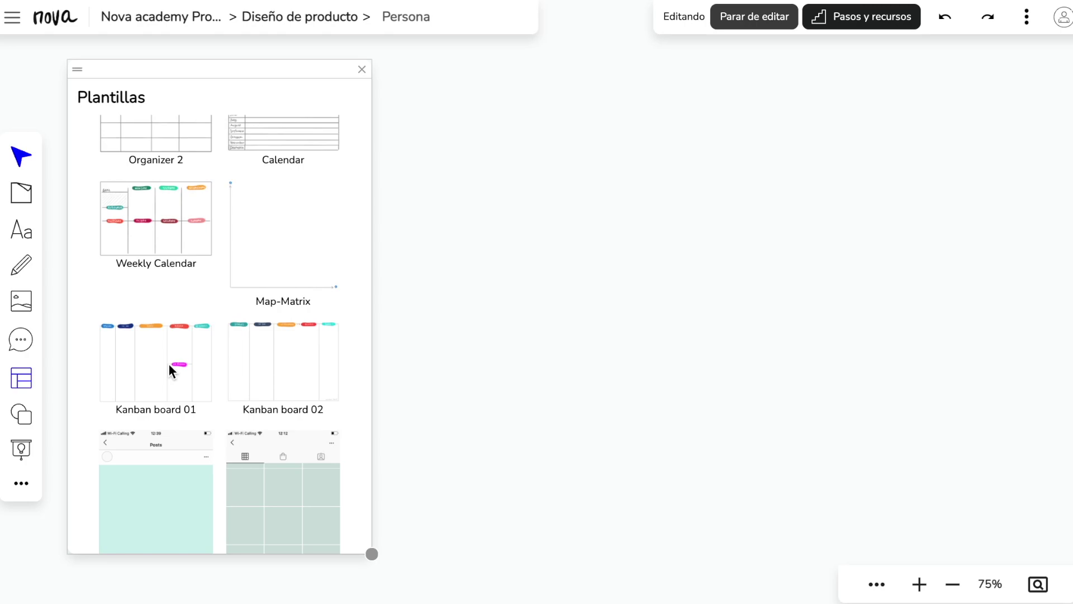
left_click(156, 202)
left_click(526, 235)
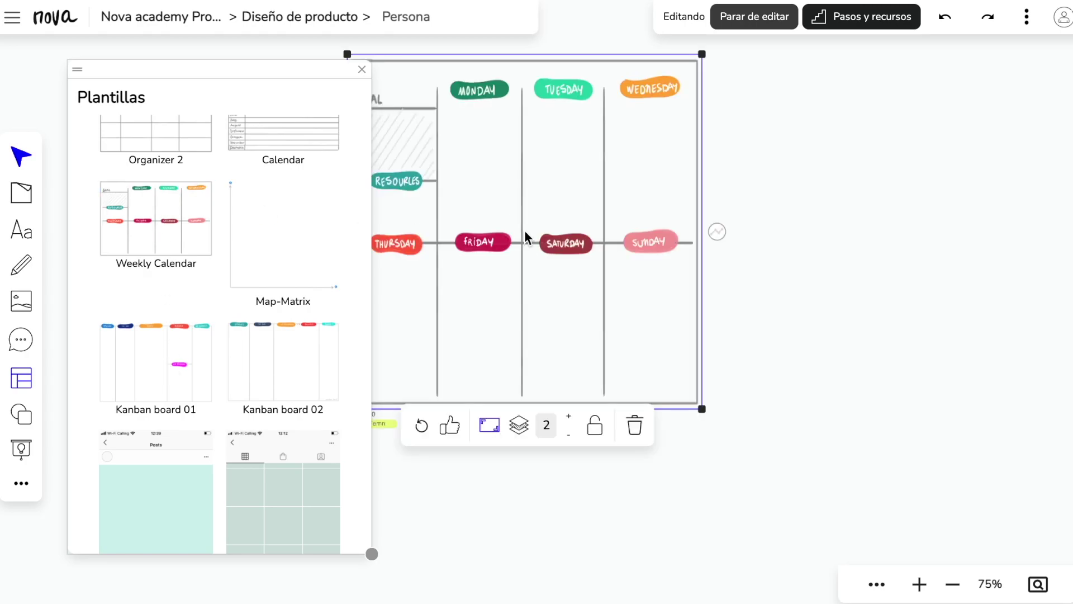
Enlarge the weekly calendar on the board to about 1021 x 643 and close the template library
left_click_drag(703, 408, 900, 504)
left_click(364, 70)
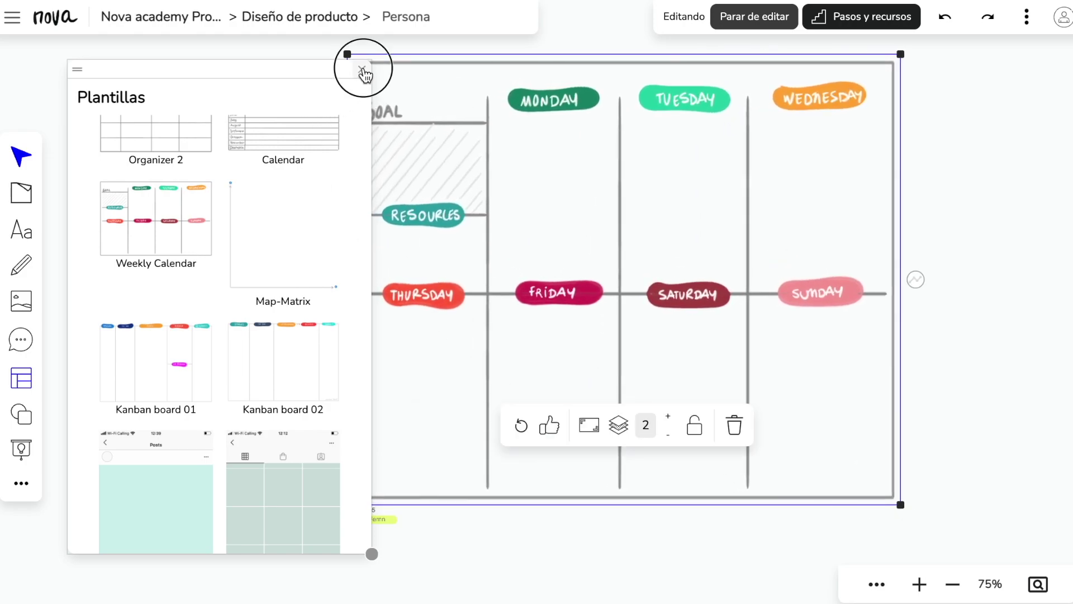
left_click_drag(343, 57, 170, 52)
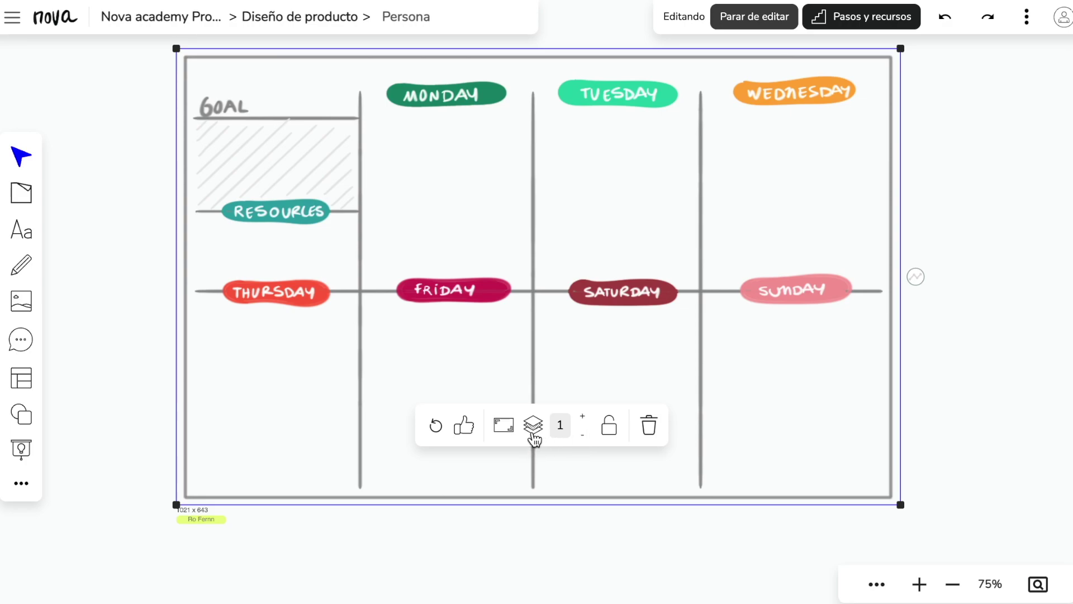
Enlarge the weekly calendar to about 1073 x 694, lock it in place and deselect it
left_click_drag(901, 505, 937, 541)
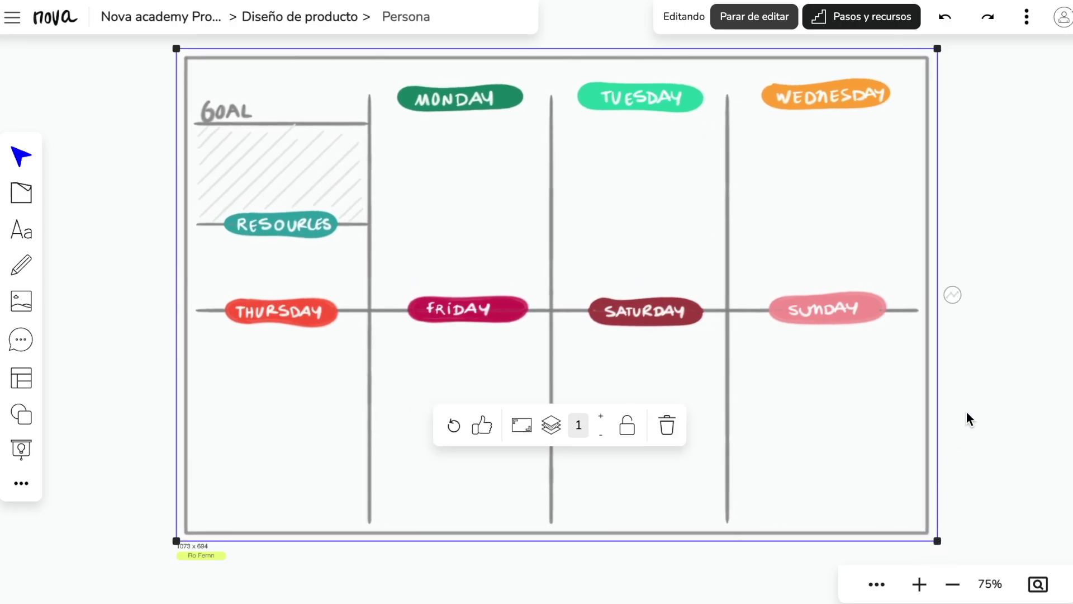
left_click(627, 426)
left_click(133, 187)
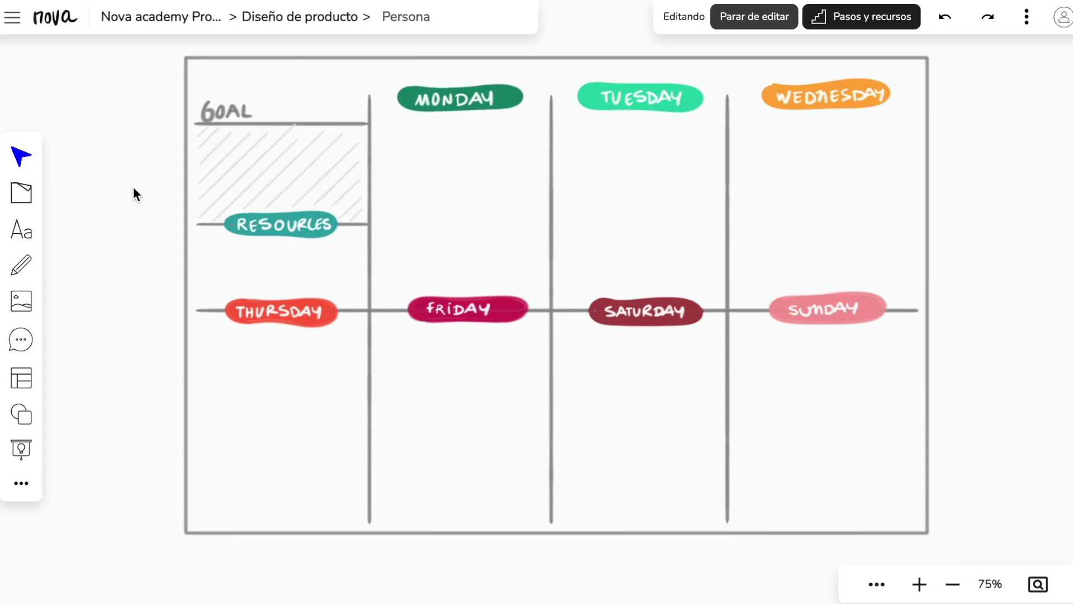
Unlock the weekly calendar with the Desbloqueador tool and lock it again with the locking tool
mouse_move(24, 162)
left_click(67, 264)
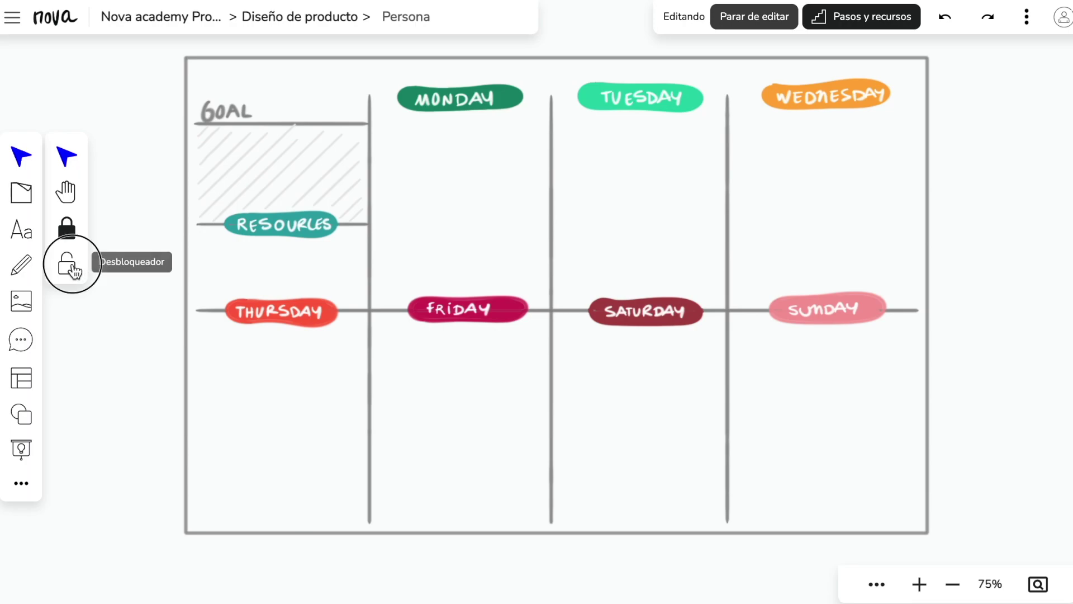
left_click(354, 213)
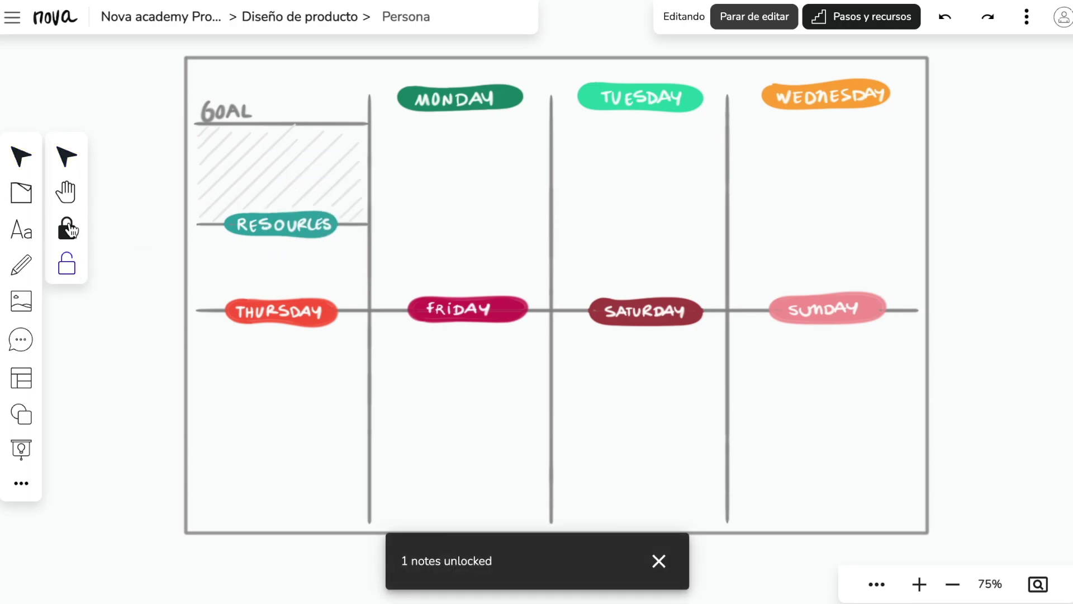
left_click(267, 239)
Reopen Pasos y recursos and draw a step frame for step 1, Elige una opcion, around the calendar's Monday cell
left_click(887, 20)
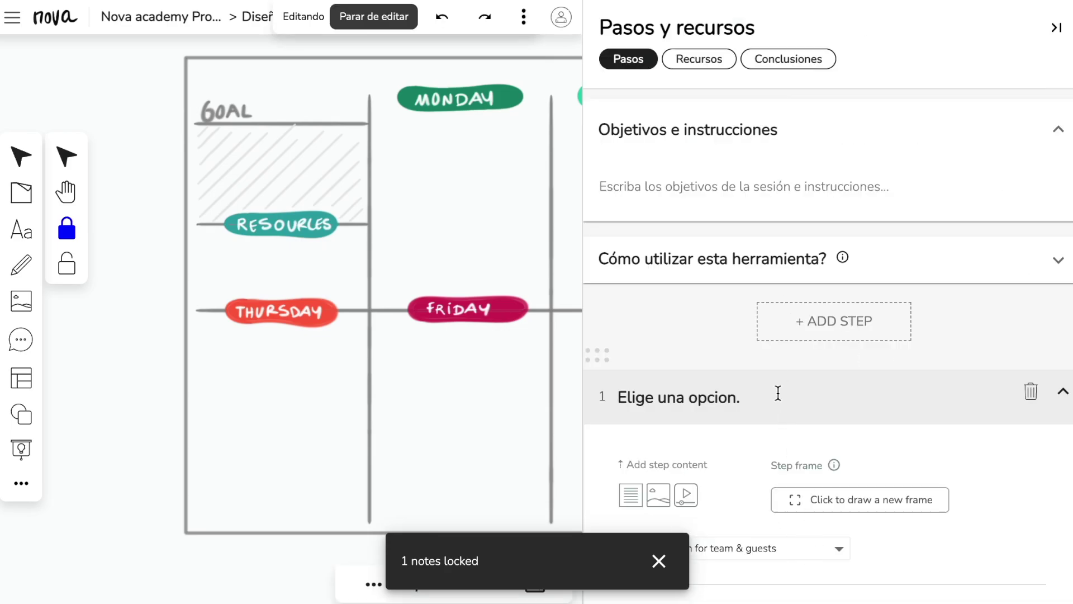
scroll(777, 369, "down", 7)
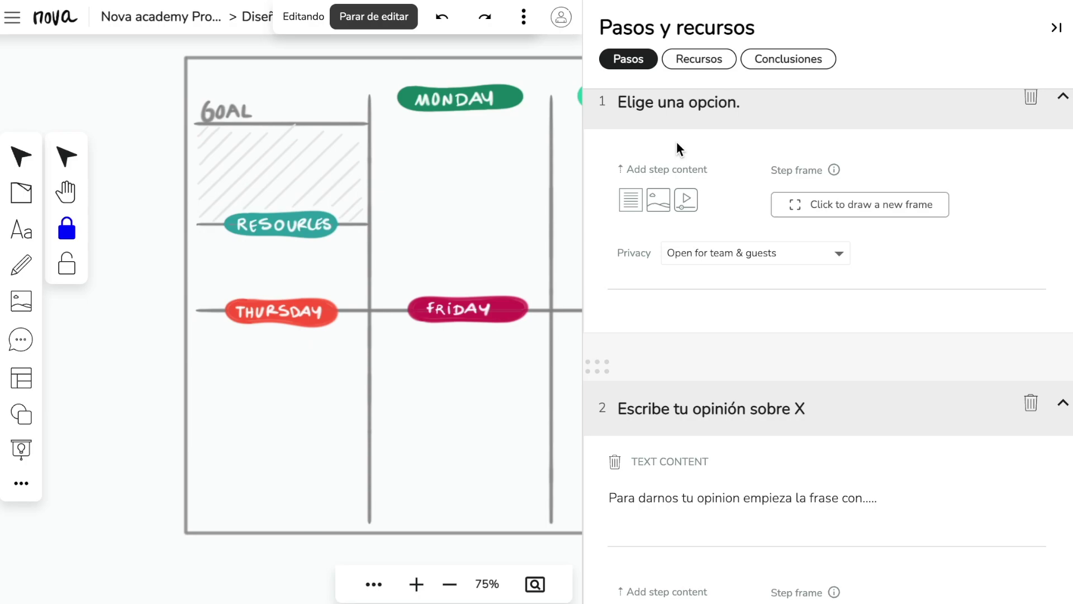
left_click(782, 202)
left_click_drag(361, 51, 561, 316)
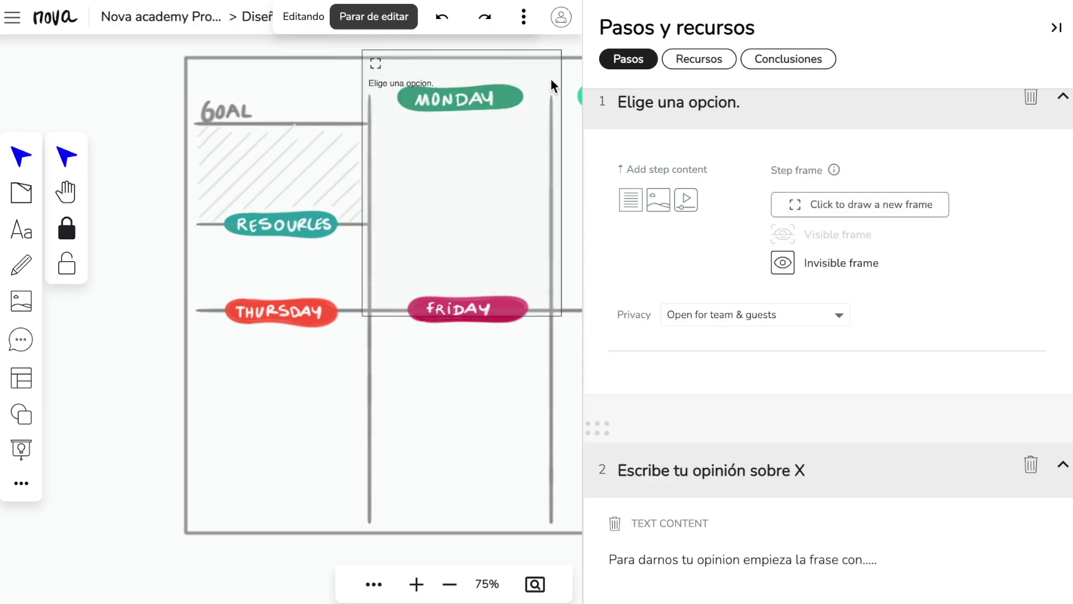
Draw a step frame for step 2, Escribe tu opinión sobre X, around the calendar's Thursday cell and stop editing the session
scroll(841, 505, "down", 10)
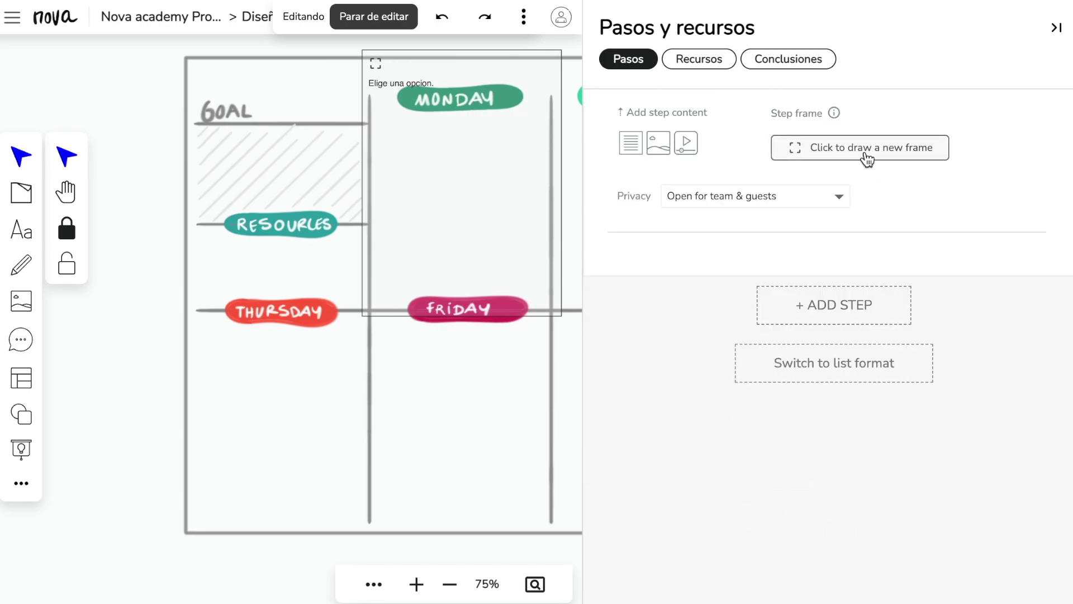
left_click(867, 155)
mouse_move(179, 307)
left_mouse_down()
mouse_move(356, 516)
mouse_move(403, 547)
left_mouse_up()
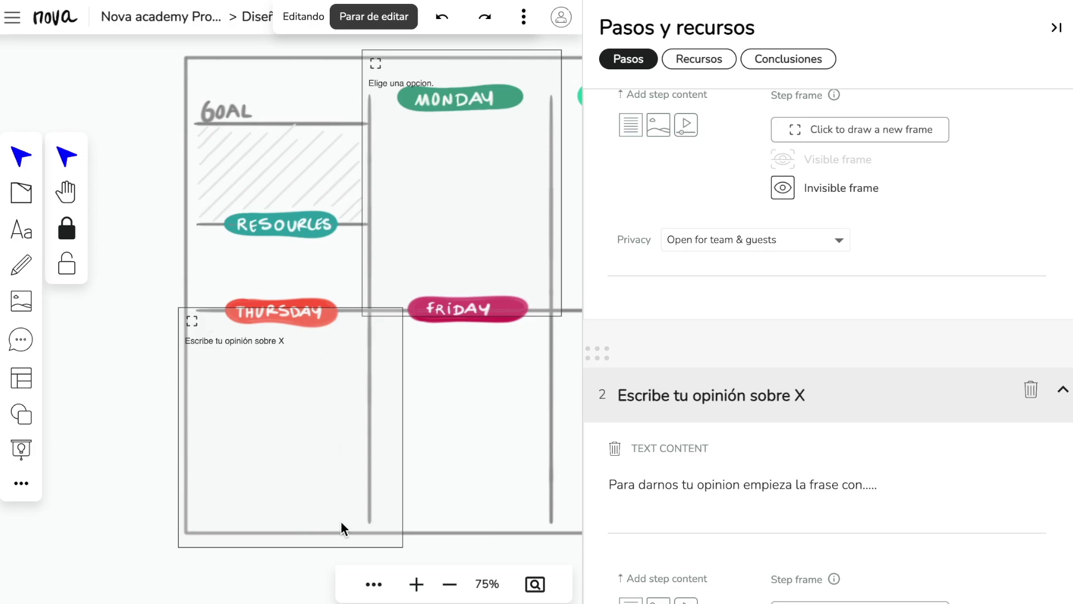
left_click(401, 12)
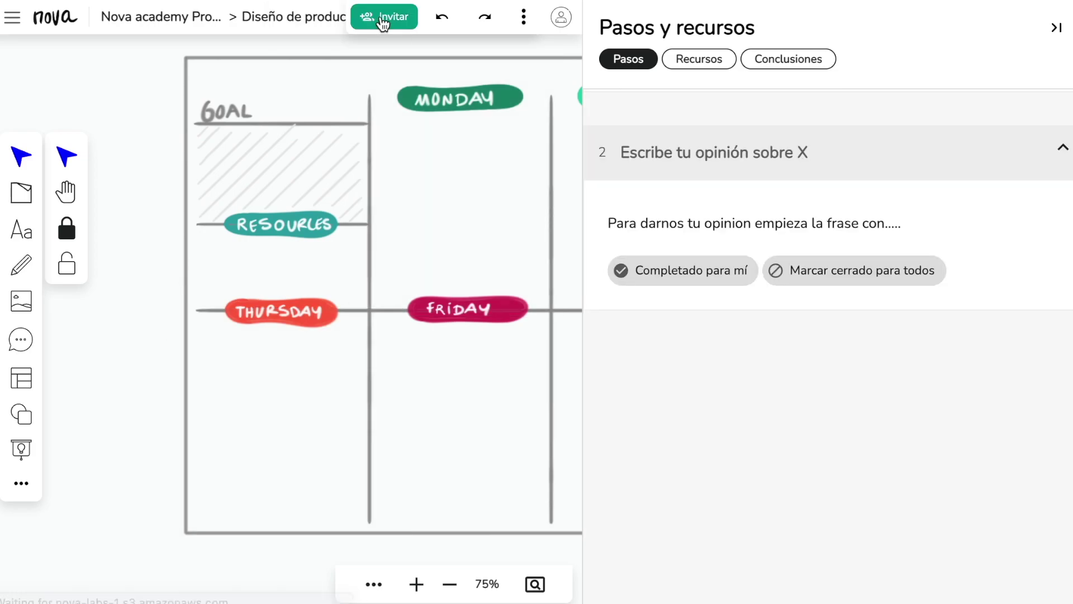